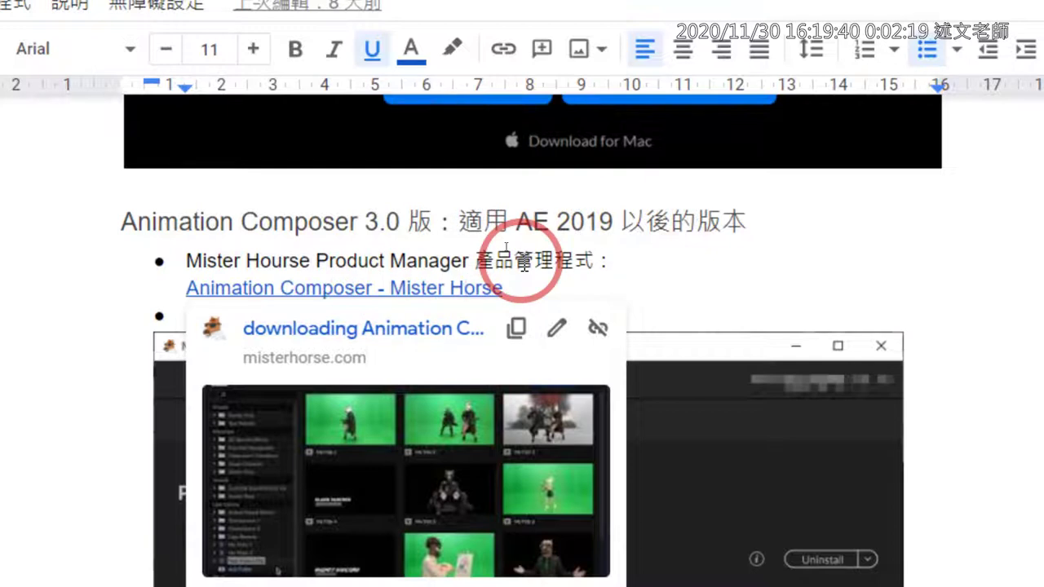
Open the Animation Composer - Mister Horse link in the course document and download Animation Composer 3 for Windows.
{"action": "double_click", "coordinate": [537, 282]}
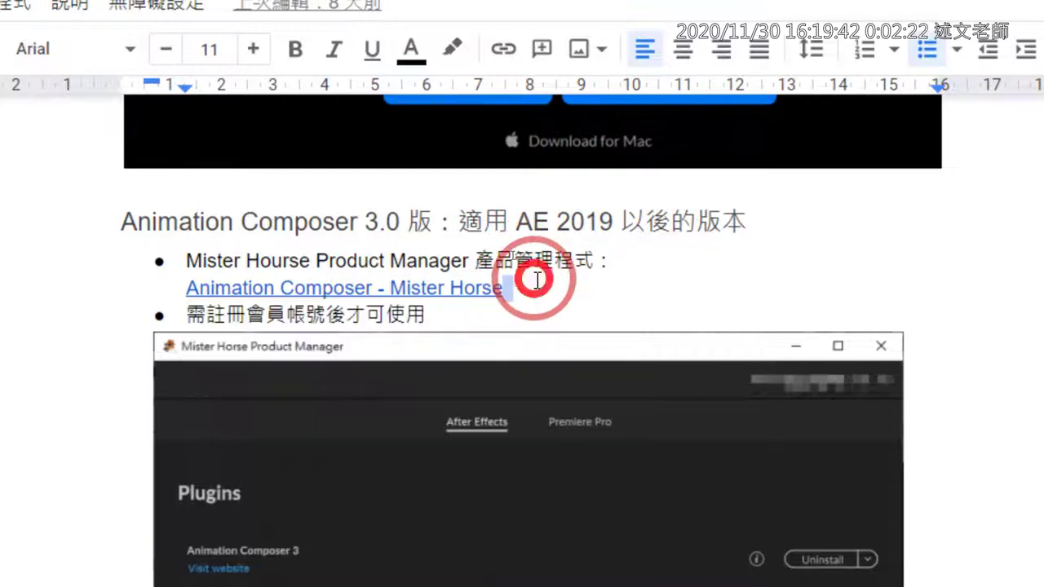
{"action": "left_click", "coordinate": [452, 289]}
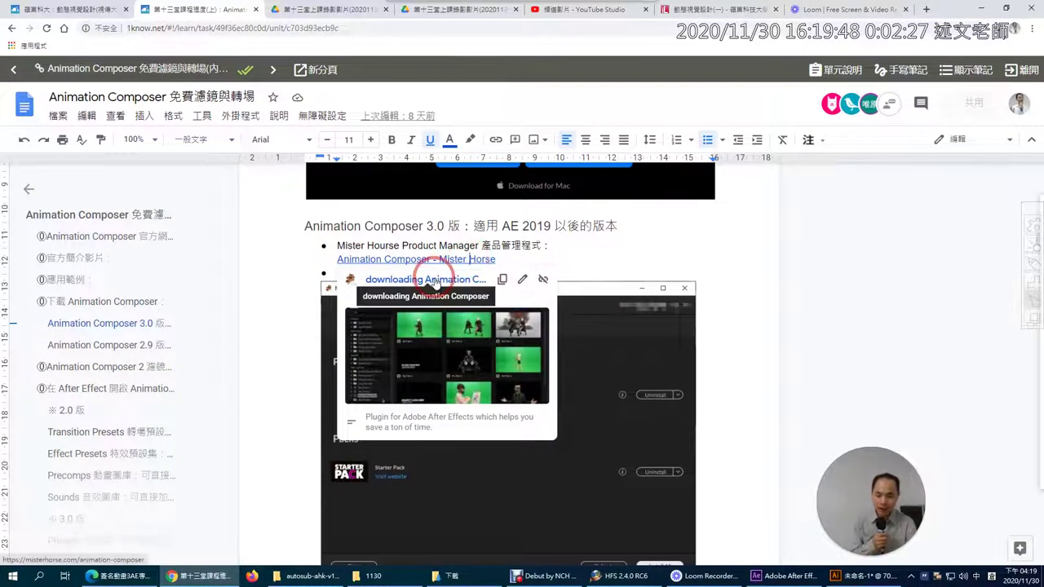
{"action": "left_click", "coordinate": [375, 330]}
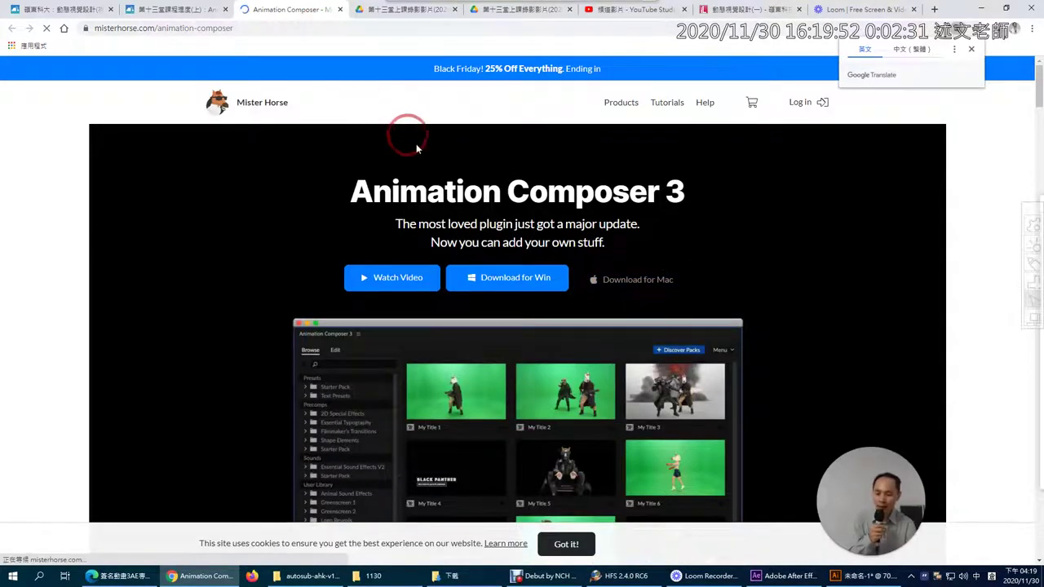
{"action": "left_click", "coordinate": [503, 279]}
{"action": "left_click", "coordinate": [505, 285]}
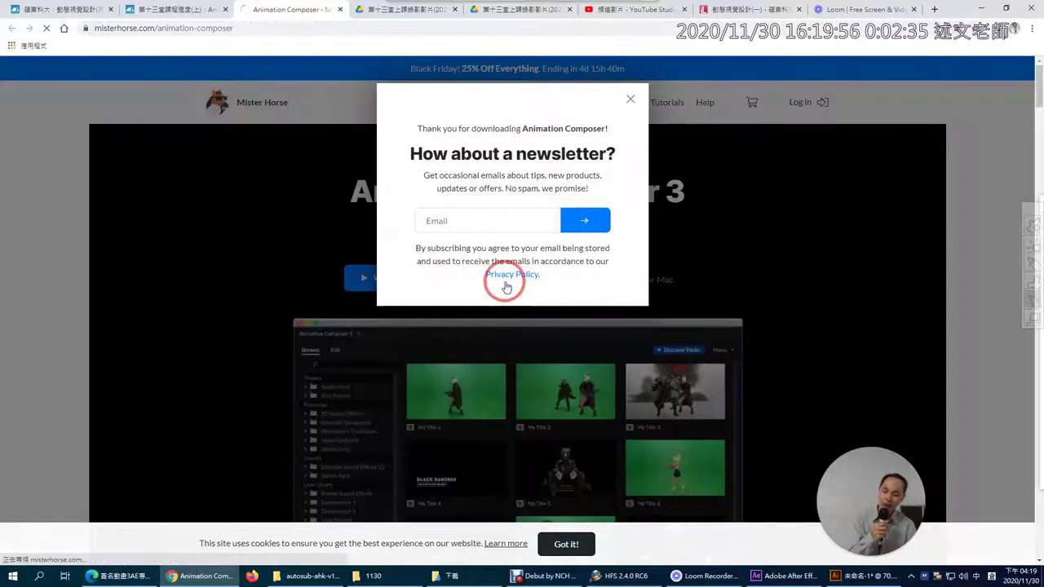
{"action": "left_click", "coordinate": [472, 220]}
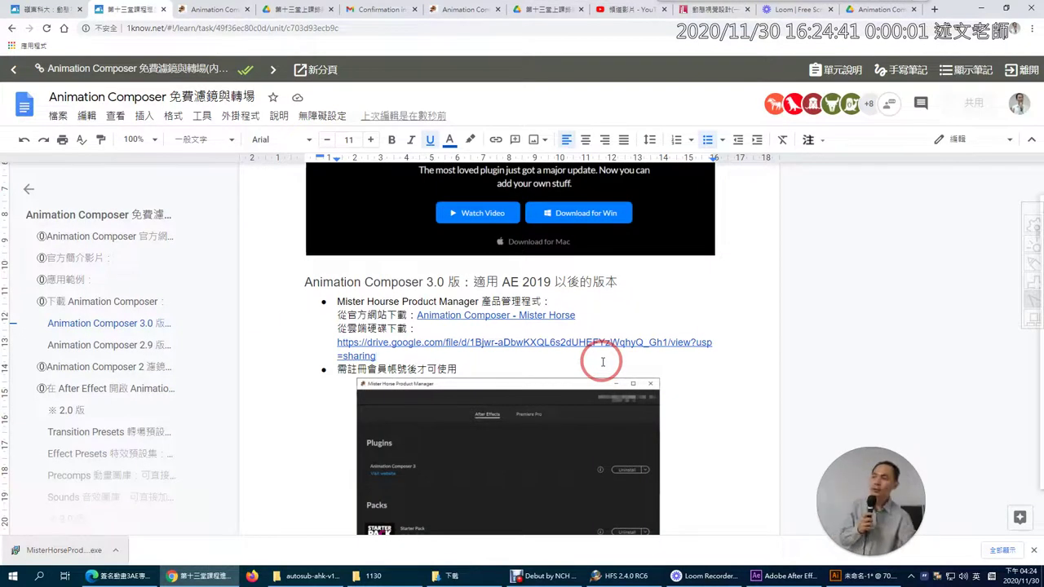
Run the downloaded Mister Horse Product Manager installer with the default destination folder and open Product Manager on finishing.
{"action": "left_click", "coordinate": [421, 329]}
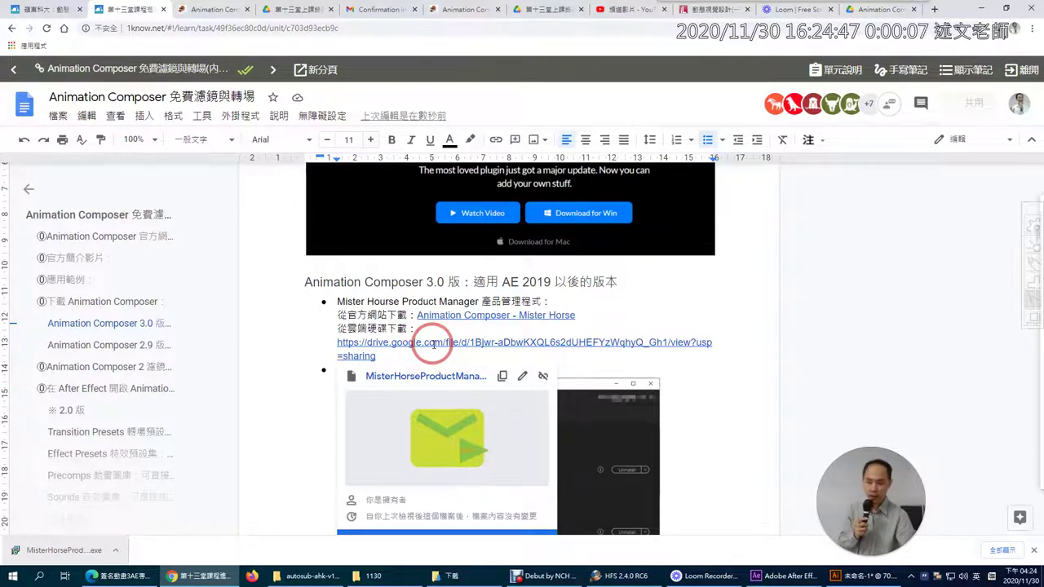
{"action": "left_click", "coordinate": [47, 556]}
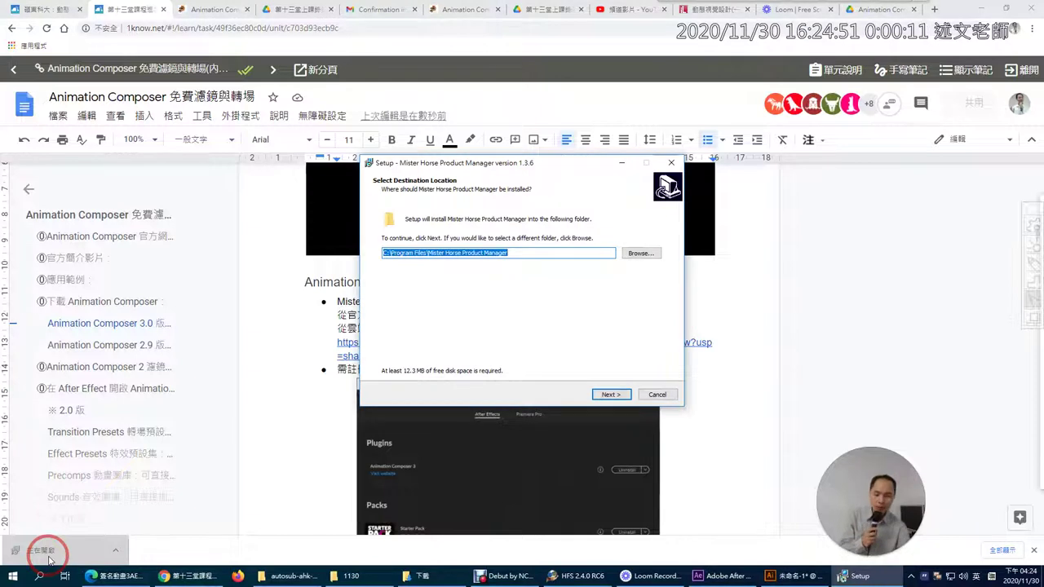
{"action": "left_click", "coordinate": [607, 395]}
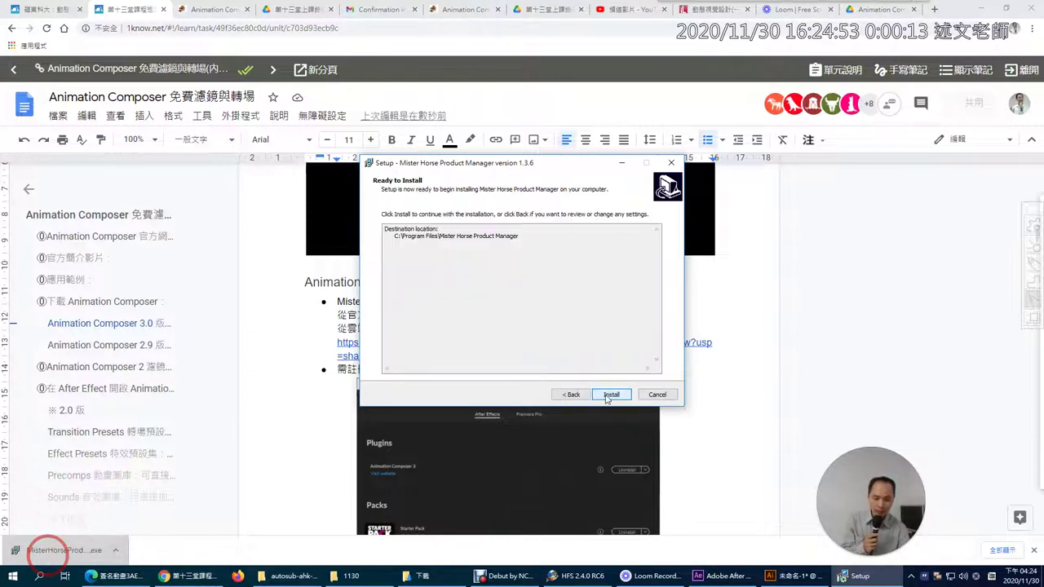
{"action": "left_click", "coordinate": [609, 395]}
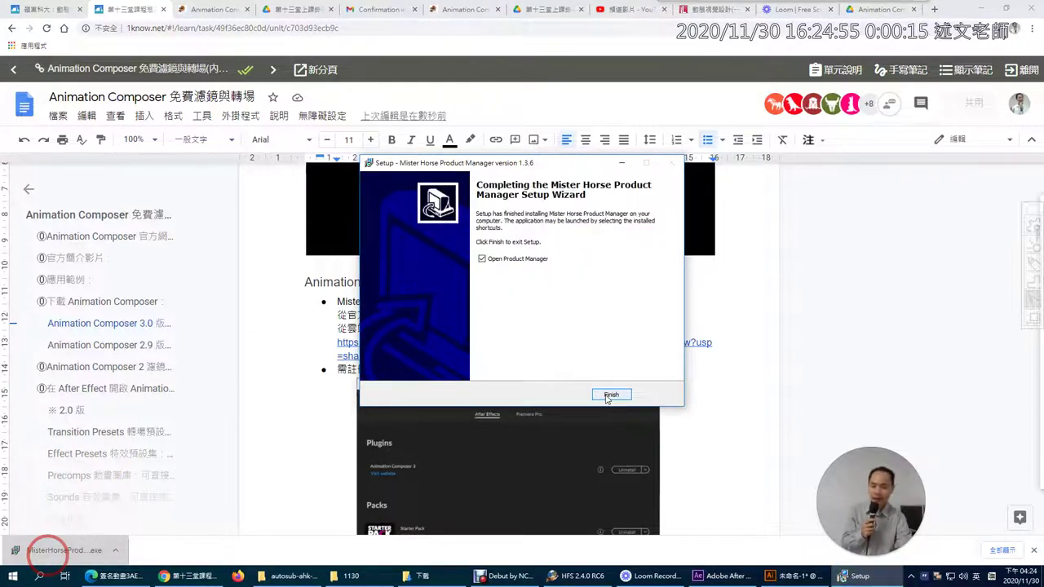
{"action": "left_click", "coordinate": [606, 397]}
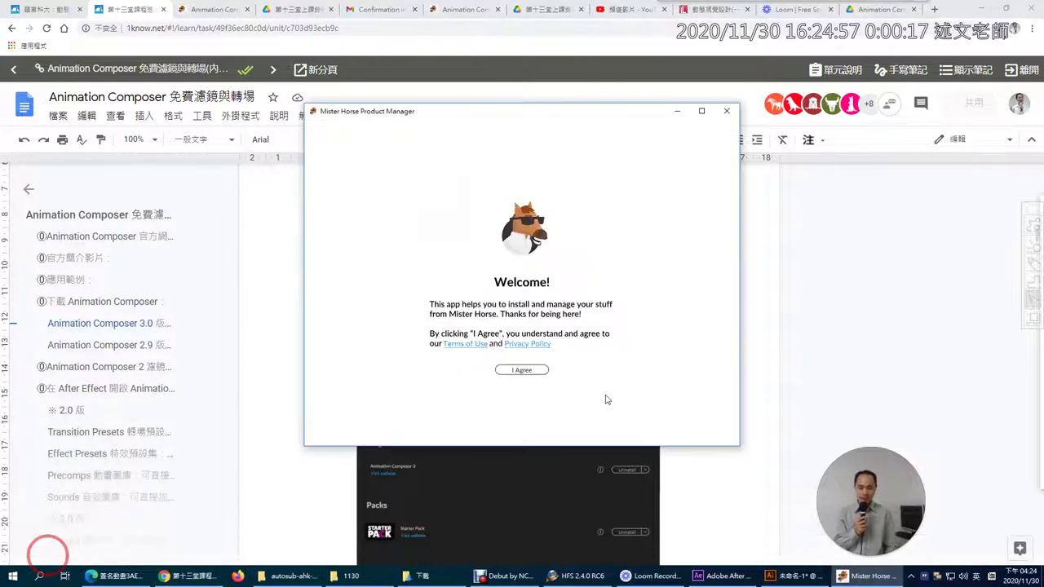
Accept the Product Manager's Terms of Use and Privacy Policy and sign in with the member account.
{"action": "left_click", "coordinate": [538, 369]}
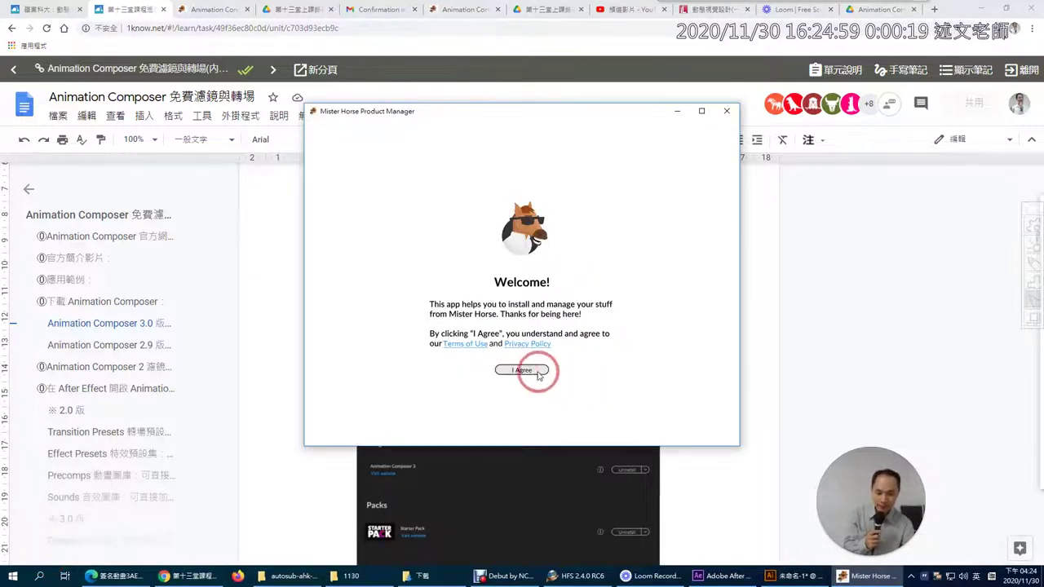
{"action": "left_click", "coordinate": [499, 292]}
{"action": "left_click", "coordinate": [496, 285]}
{"action": "left_click", "coordinate": [498, 303]}
{"action": "left_click", "coordinate": [501, 283]}
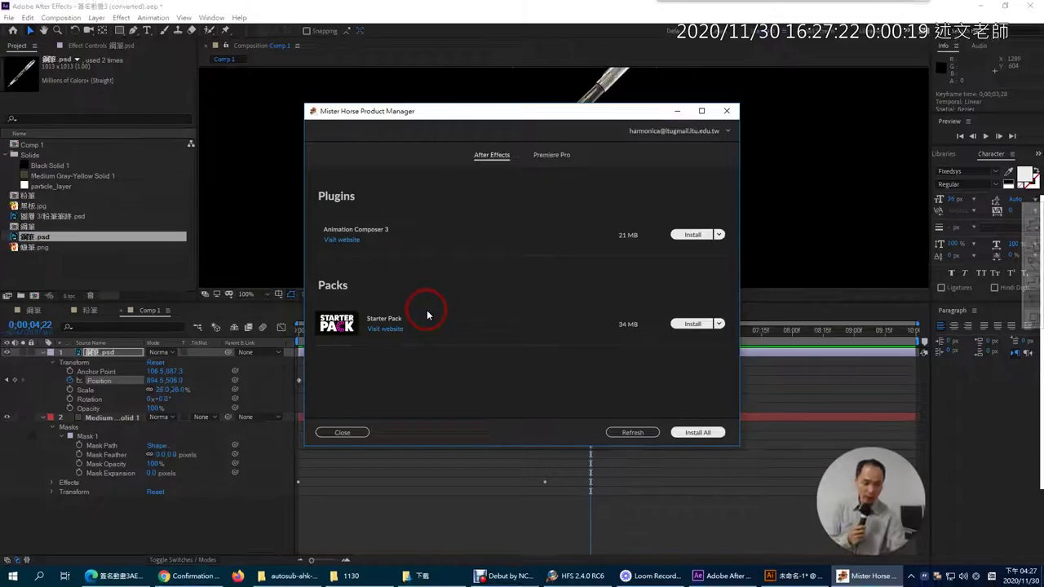
Install all the listed After Effects products, closing After Effects without saving so setup can retry, and close Product Manager.
{"action": "left_click", "coordinate": [699, 433]}
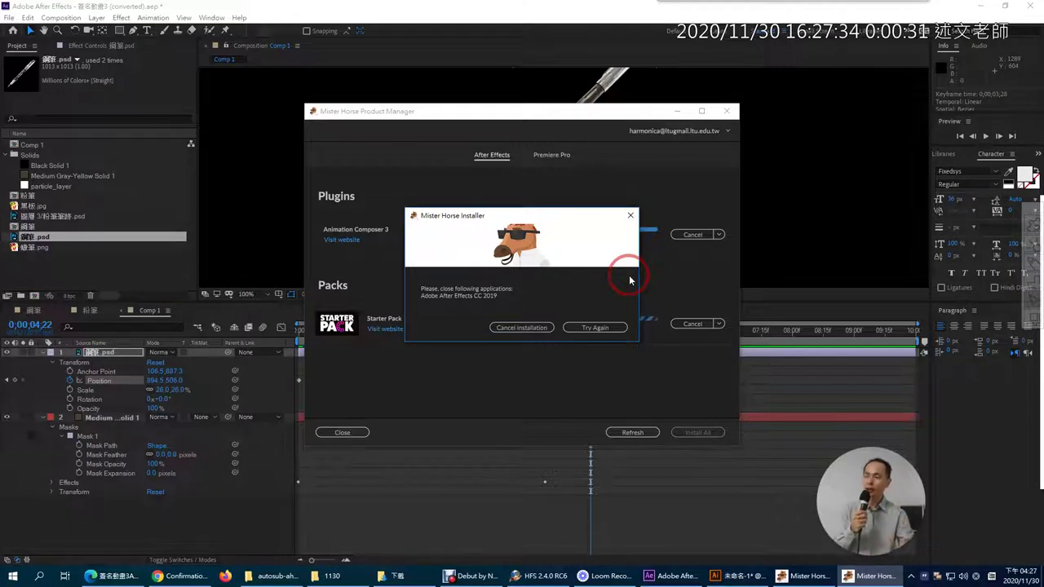
{"action": "left_click", "coordinate": [1032, 8]}
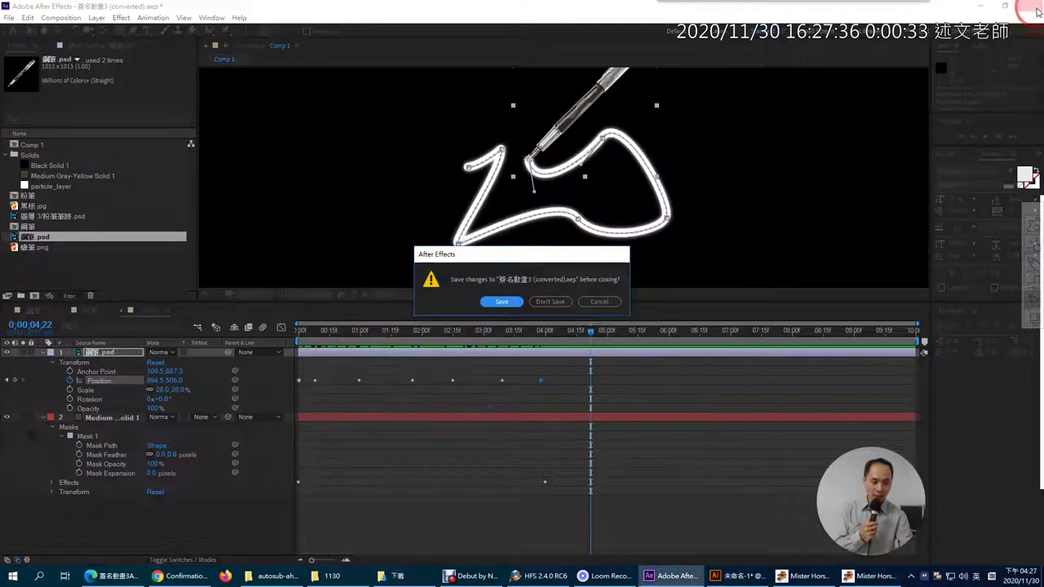
{"action": "left_click", "coordinate": [550, 301]}
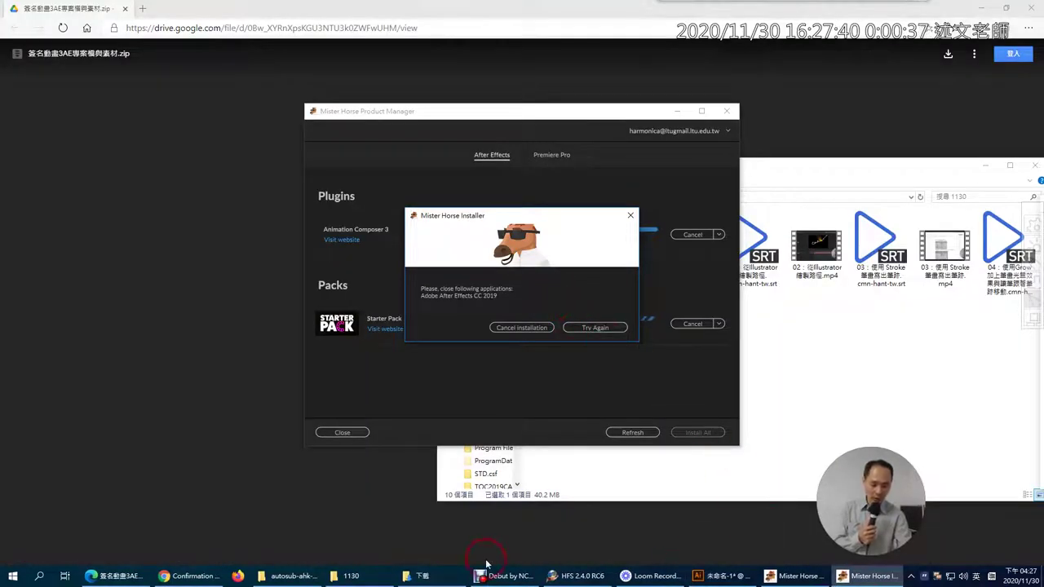
{"action": "left_click", "coordinate": [585, 330]}
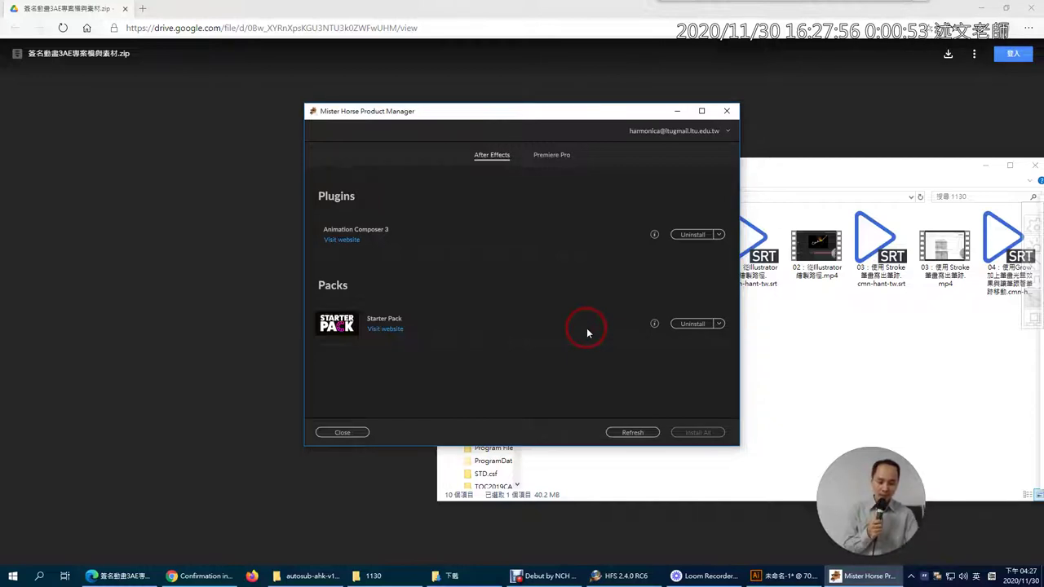
{"action": "left_click", "coordinate": [626, 433]}
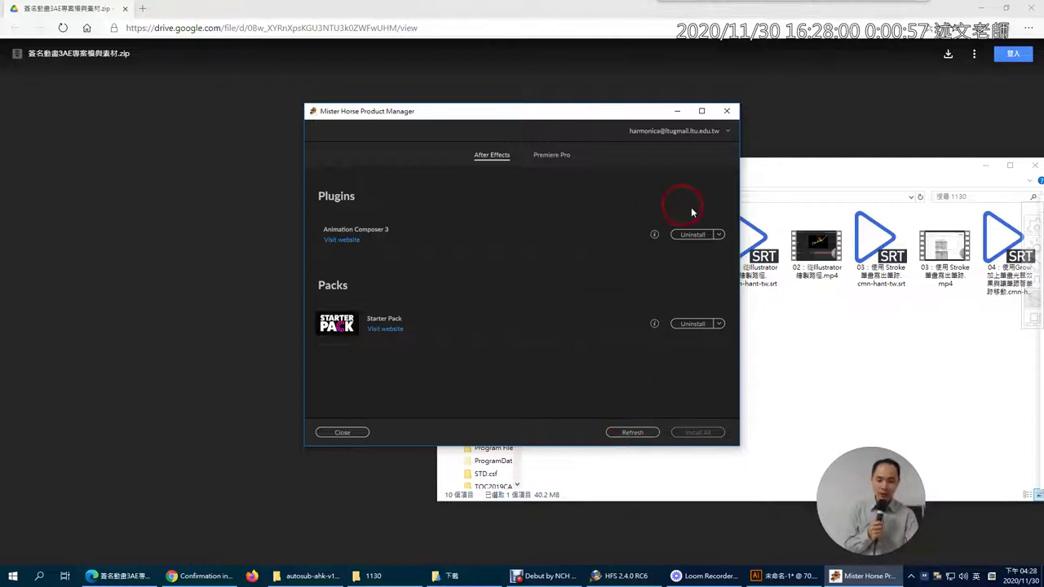
{"action": "left_click", "coordinate": [723, 112]}
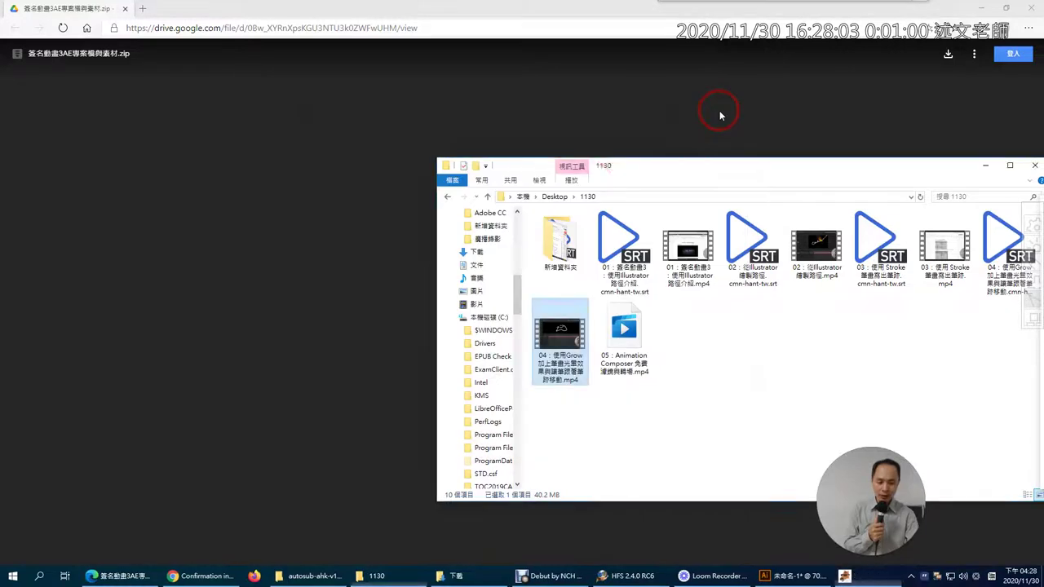
Launch Adobe After Effects 2019 and dismiss the Animation Composer thank-you message and the Home screen.
{"action": "left_click", "coordinate": [13, 575]}
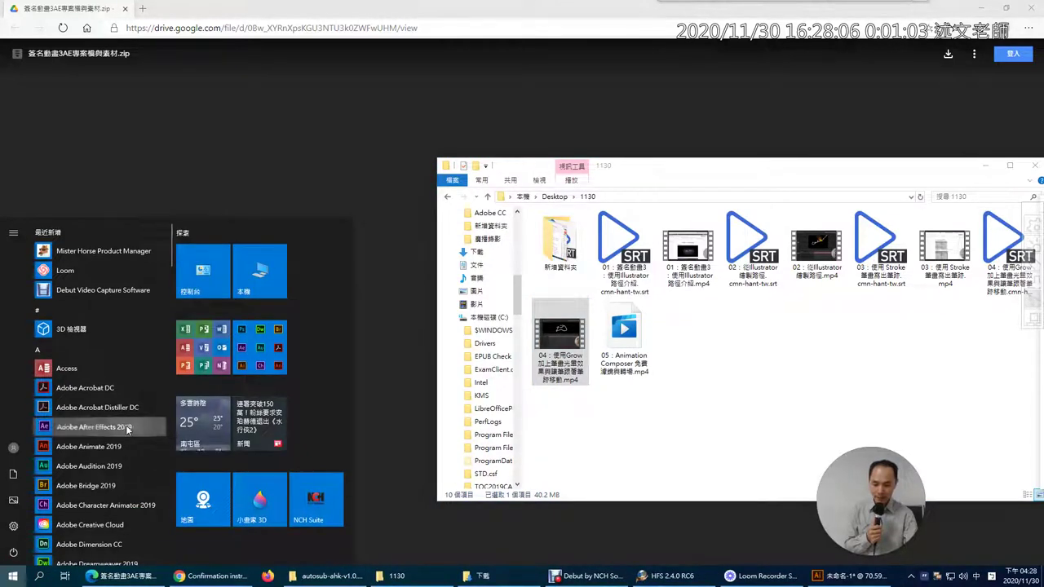
{"action": "left_click", "coordinate": [127, 430]}
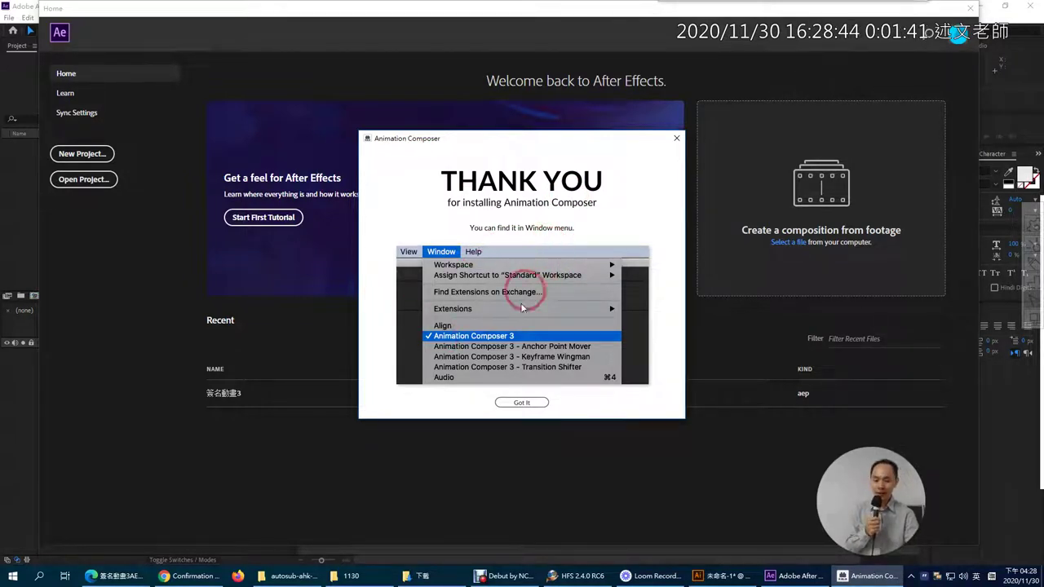
{"action": "left_click", "coordinate": [513, 403]}
{"action": "left_click", "coordinate": [969, 8]}
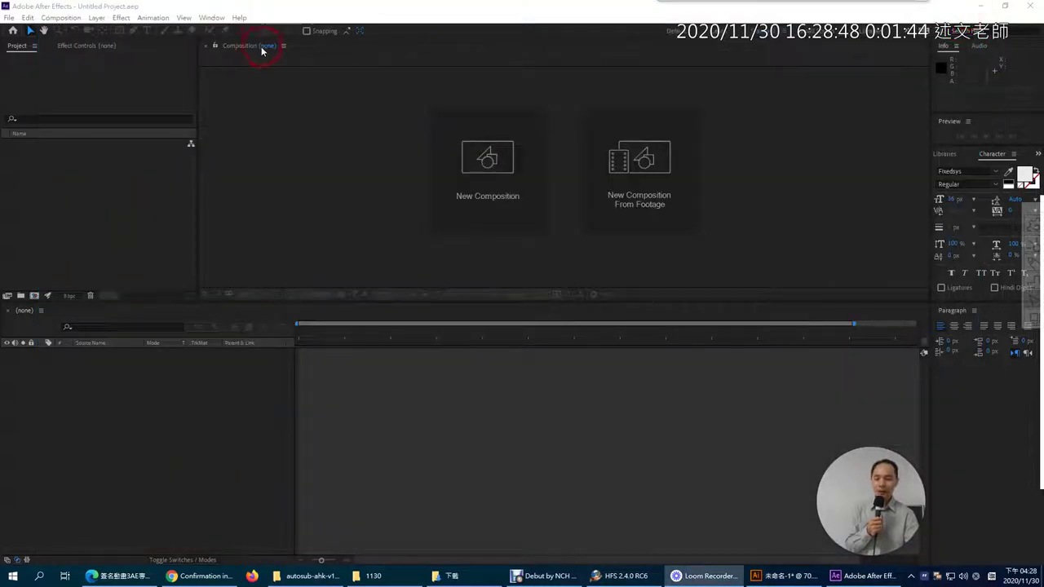
In After Effects, open the Animation Composer 3 panel and dismiss its Special Sale notice.
{"action": "left_click", "coordinate": [213, 20]}
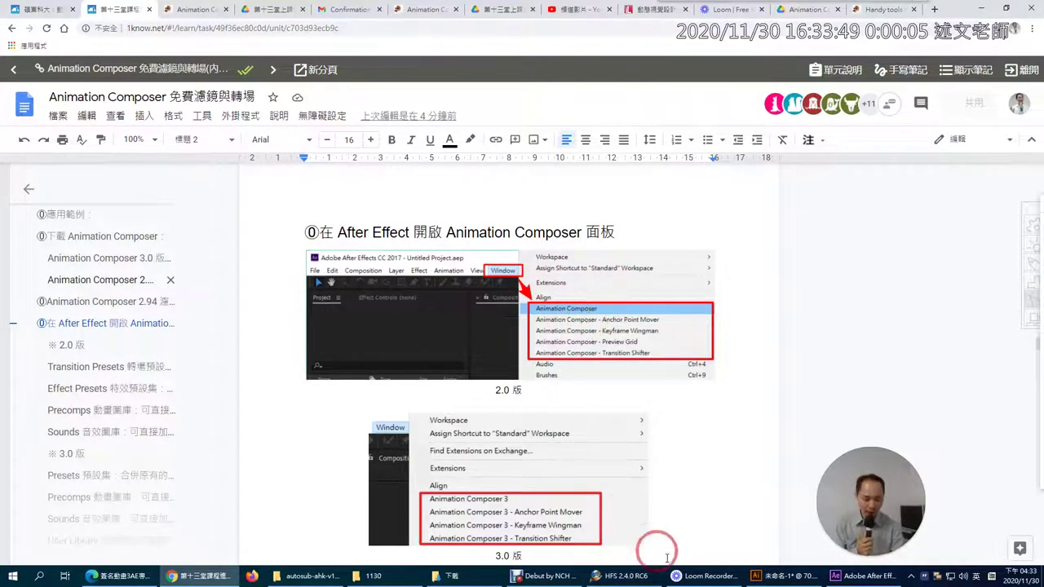
{"action": "left_click", "coordinate": [844, 576]}
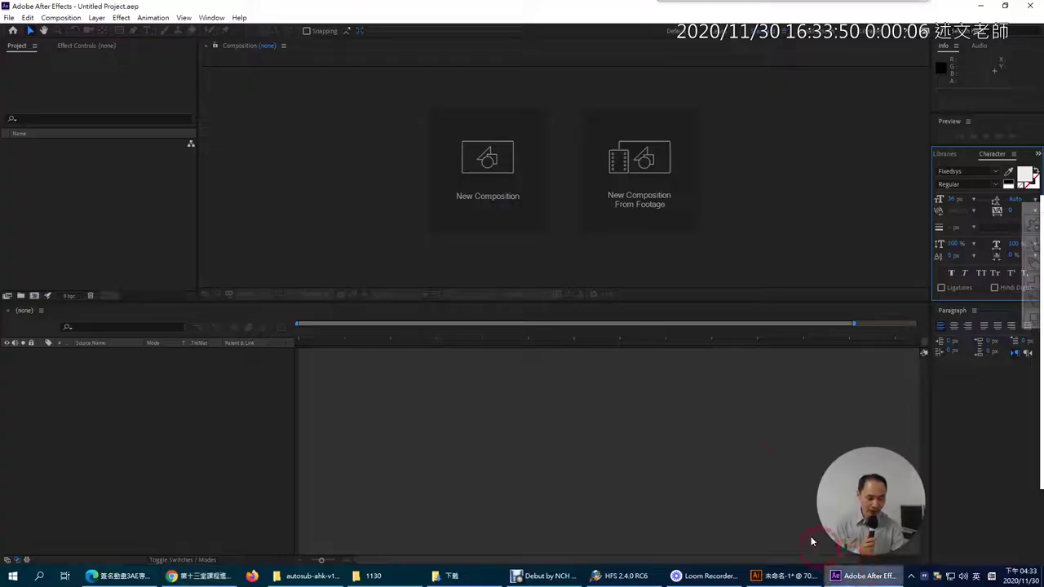
{"action": "left_click", "coordinate": [211, 17]}
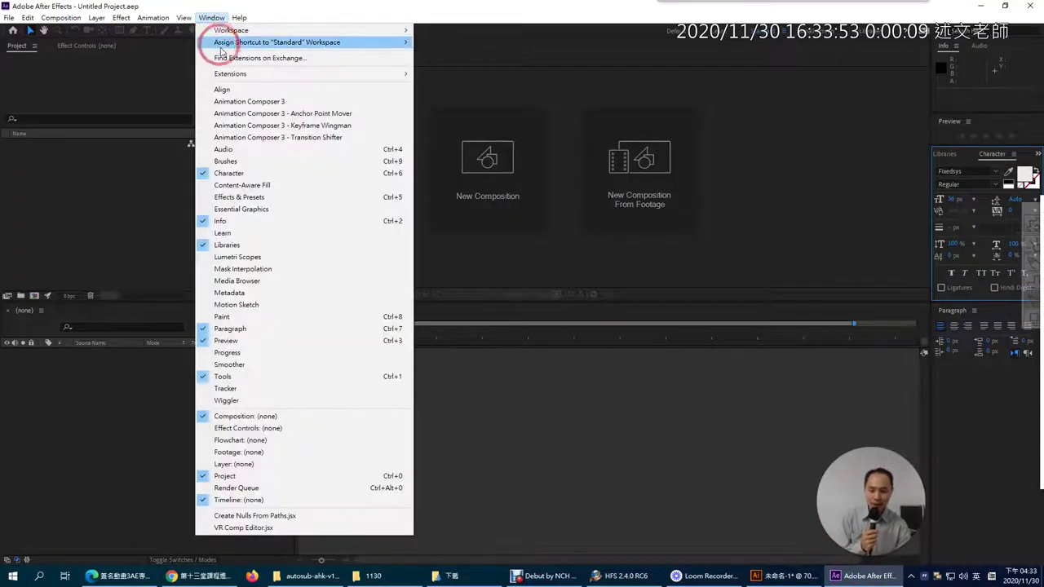
{"action": "left_click", "coordinate": [244, 103]}
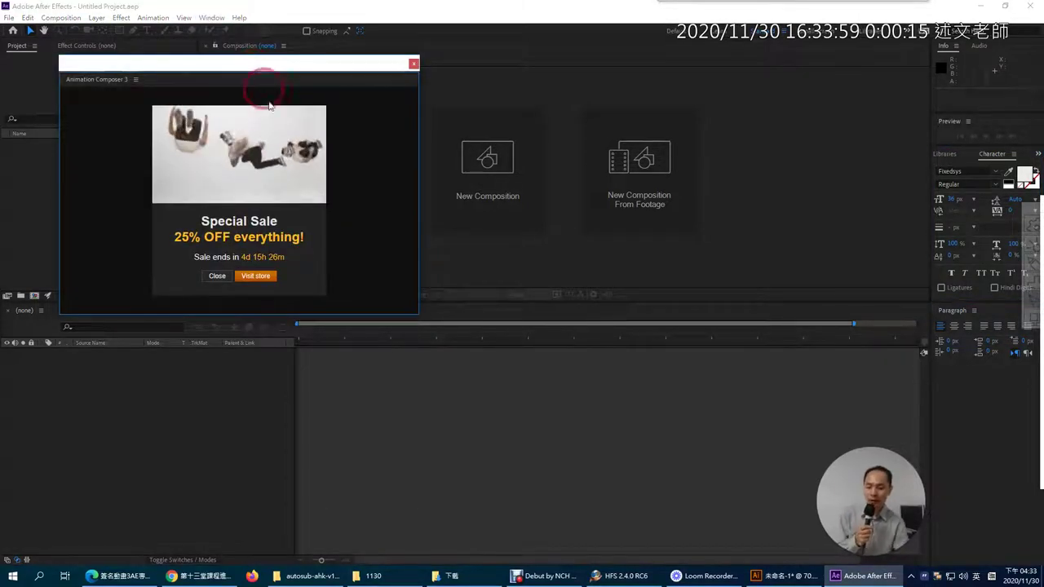
{"action": "left_click", "coordinate": [216, 275]}
Move the floating Animation Composer 3 panel away from the Project panel and enlarge it.
{"action": "left_click", "coordinate": [232, 72]}
{"action": "left_click_drag", "start_coordinate": [240, 68], "coordinate": [551, 69]}
{"action": "left_click_drag", "start_coordinate": [725, 314], "coordinate": [804, 379]}
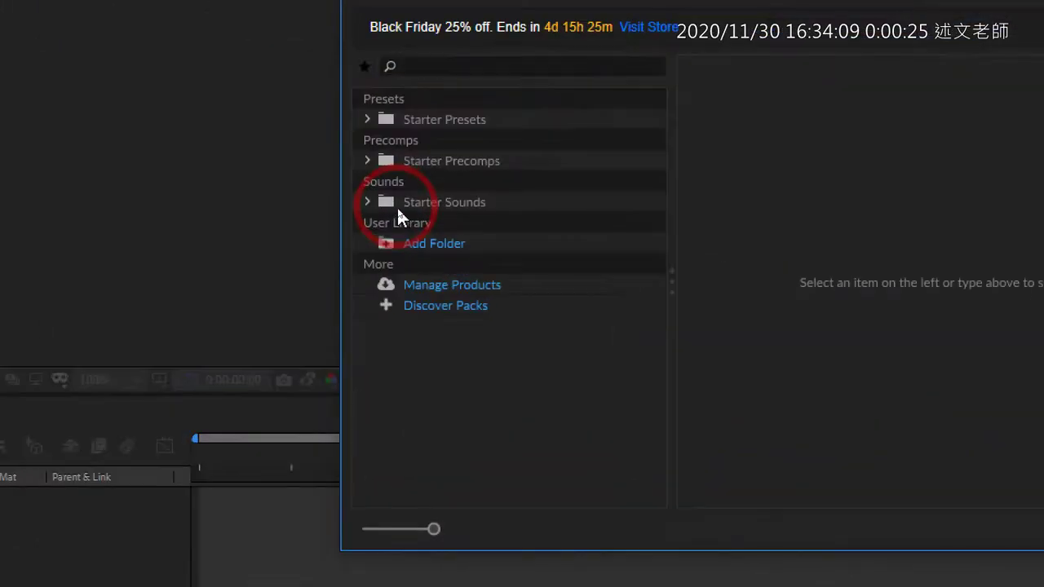
Expand the Starter Presets folder and look through its categories and animated preset previews.
{"action": "left_click", "coordinate": [417, 123]}
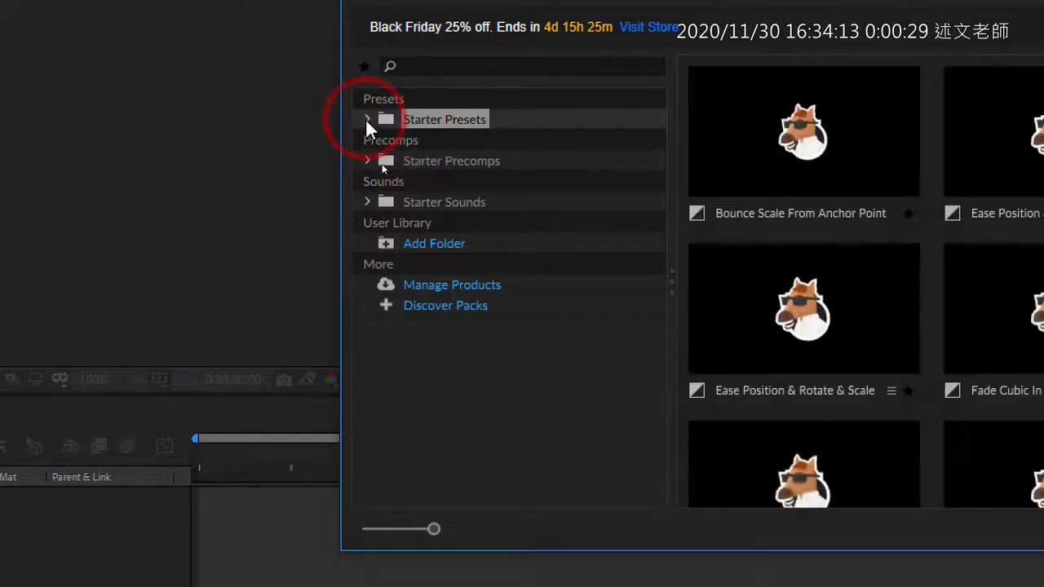
{"action": "left_click", "coordinate": [366, 119]}
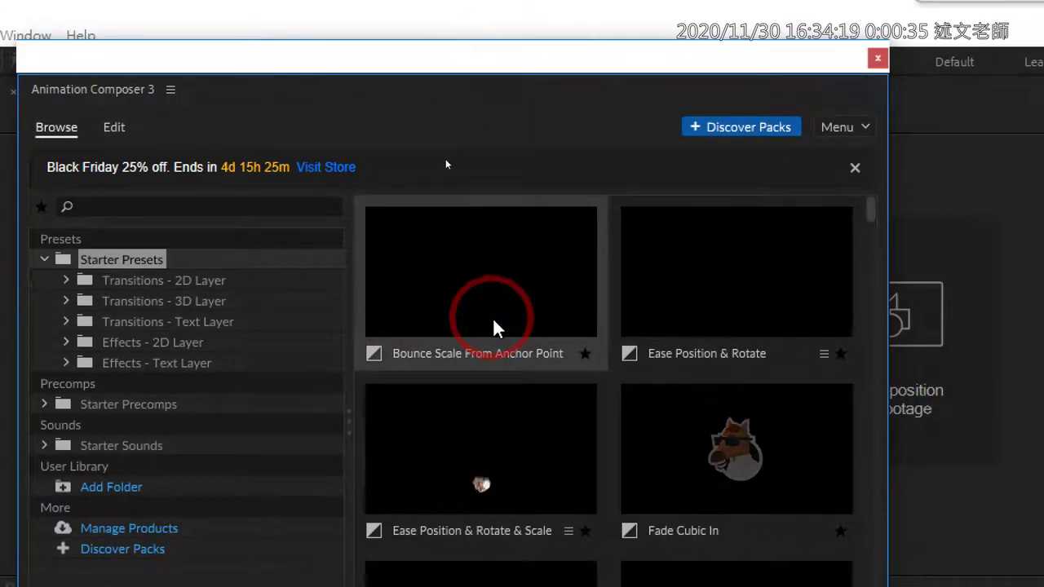
{"action": "scroll", "coordinate": [496, 328], "scroll_direction": "down", "scroll_amount": 3}
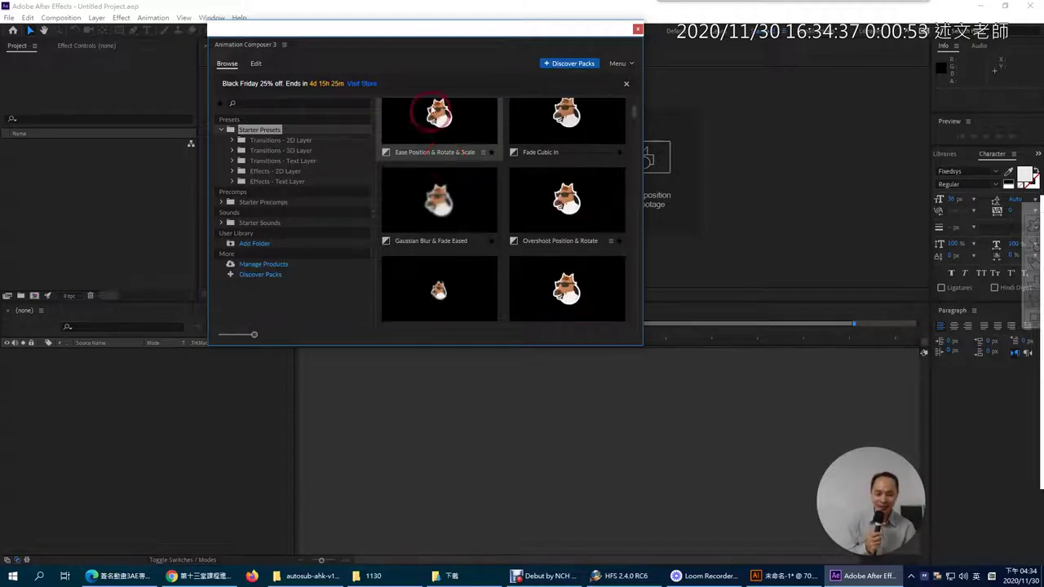
Move the Animation Composer 3 panel aside and create a new composition with the default settings.
{"action": "left_click_drag", "start_coordinate": [426, 27], "coordinate": [785, 40]}
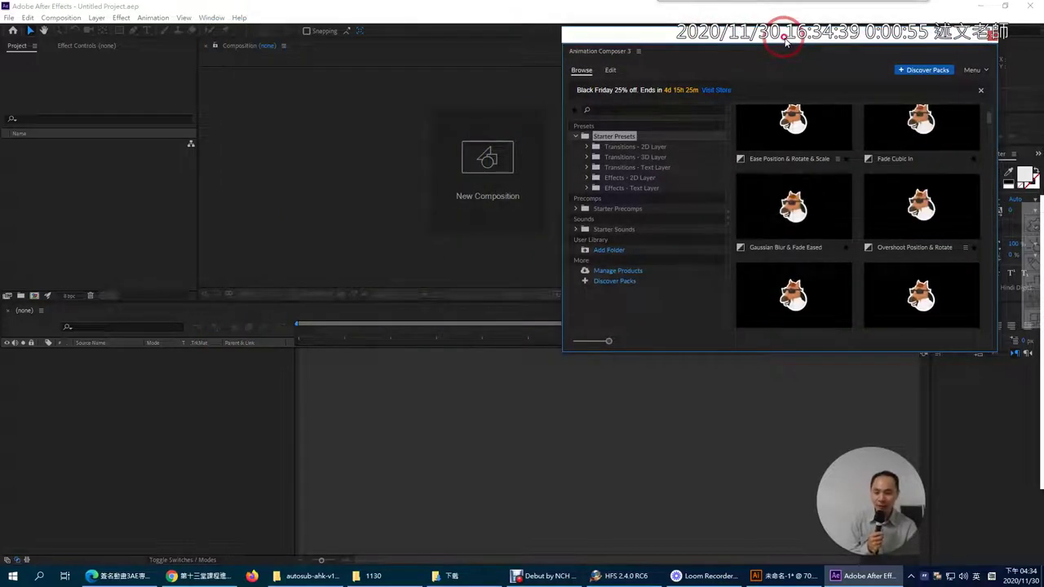
{"action": "left_click", "coordinate": [63, 18]}
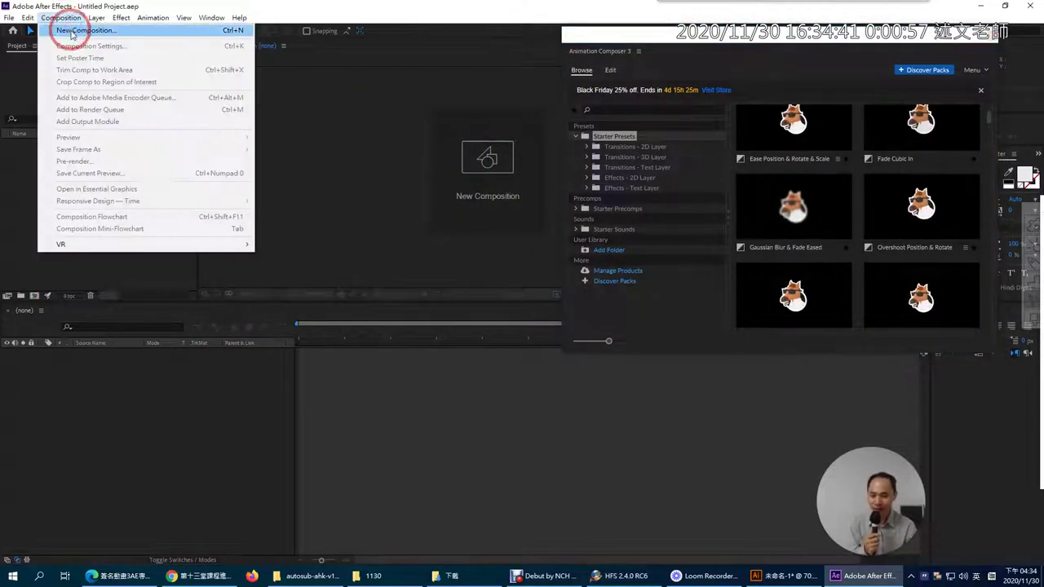
{"action": "left_click", "coordinate": [77, 29]}
{"action": "left_click", "coordinate": [581, 415]}
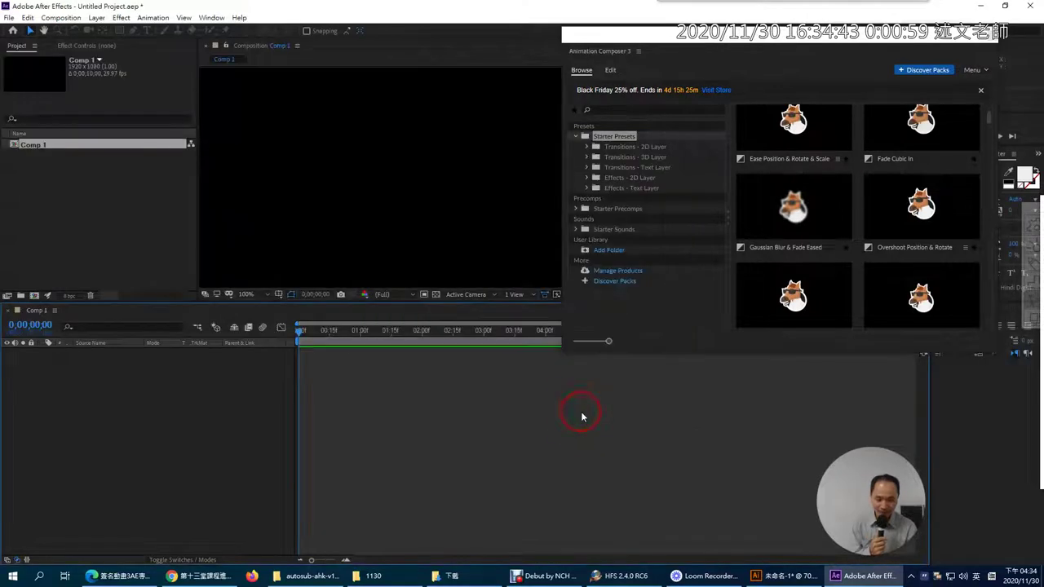
Draw a small white rectangle in Comp 1 with the Rectangle Tool and reposition the Animation Composer 3 panel beside it.
{"action": "left_click", "coordinate": [136, 149]}
{"action": "mouse_move", "coordinate": [118, 32]}
{"action": "left_mouse_down"}
{"action": "mouse_move", "coordinate": [275, 16]}
{"action": "mouse_move", "coordinate": [310, 32]}
{"action": "left_mouse_up"}
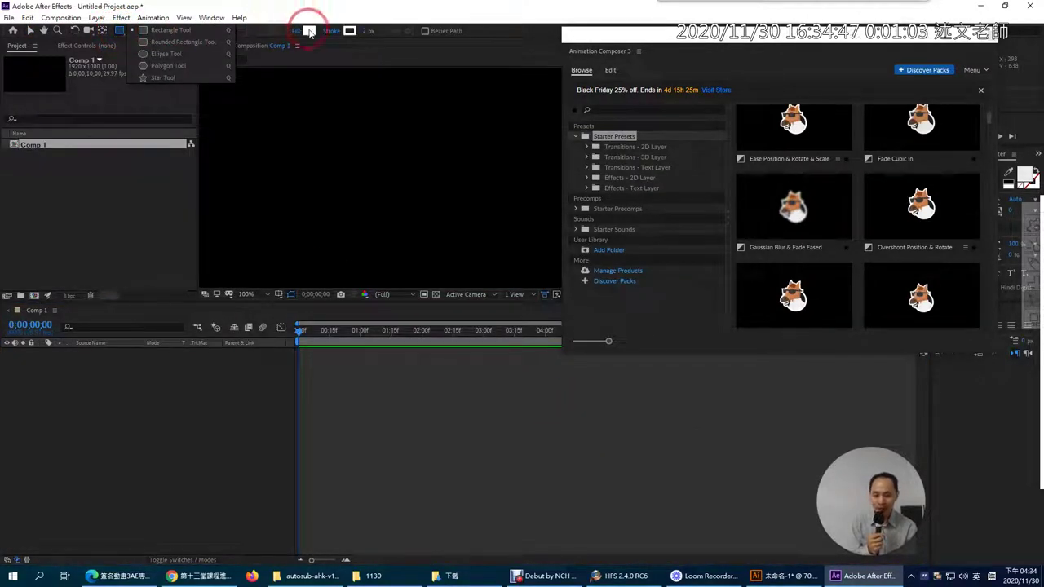
{"action": "left_click_drag", "start_coordinate": [262, 139], "coordinate": [337, 204]}
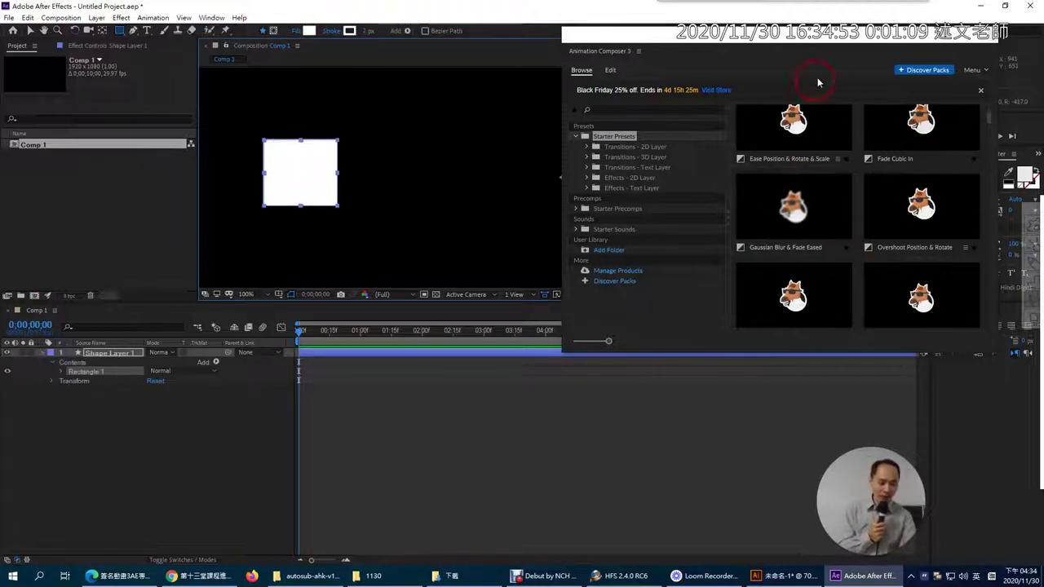
{"action": "left_click_drag", "start_coordinate": [826, 36], "coordinate": [777, 43]}
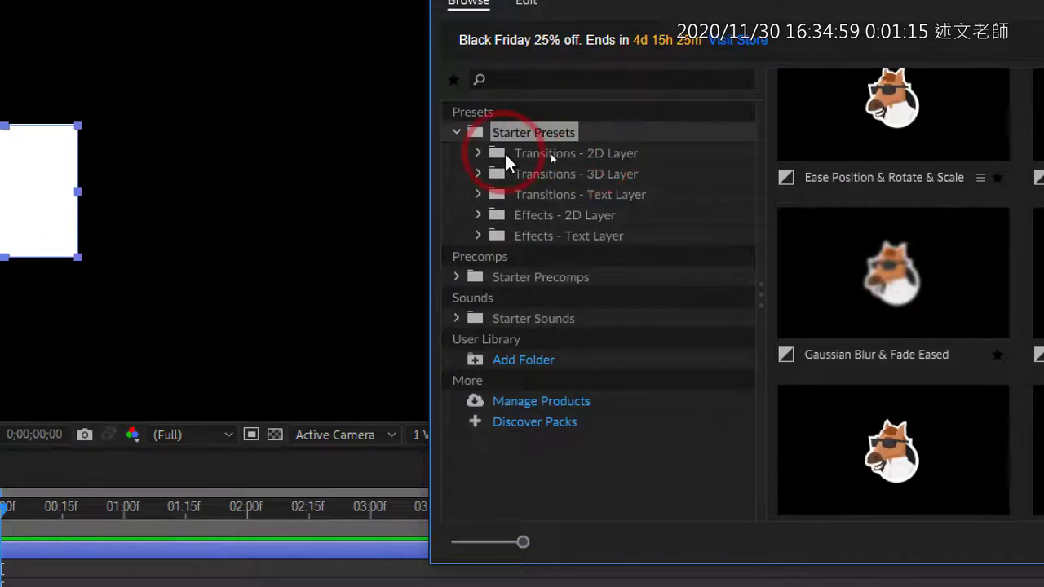
Apply the Cosine Absolute Y Sine X Position & Rotation preset from Effects - 2D Layer to Shape Layer 1.
{"action": "left_click", "coordinate": [525, 216]}
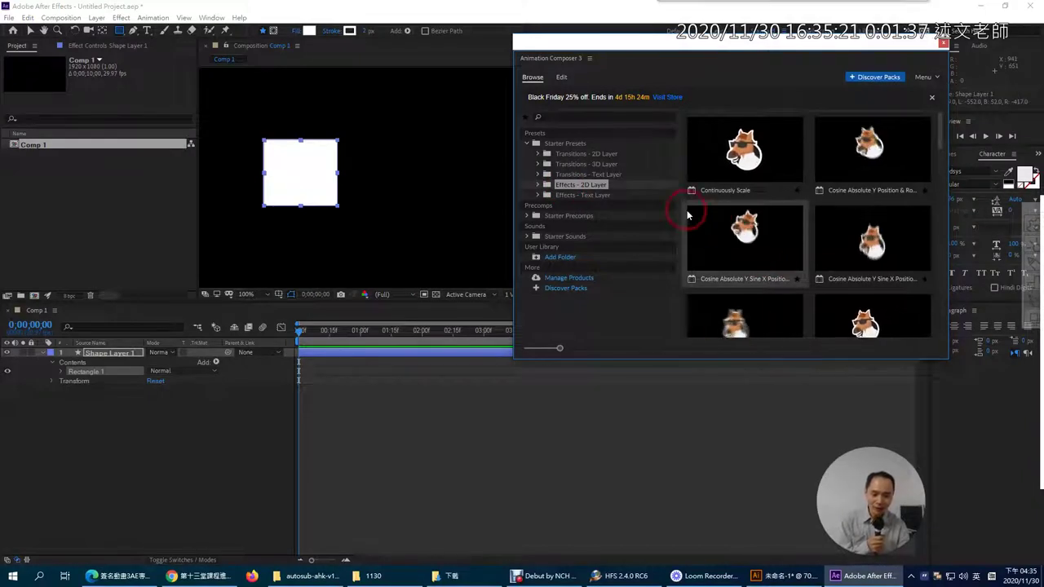
{"action": "left_click", "coordinate": [718, 238]}
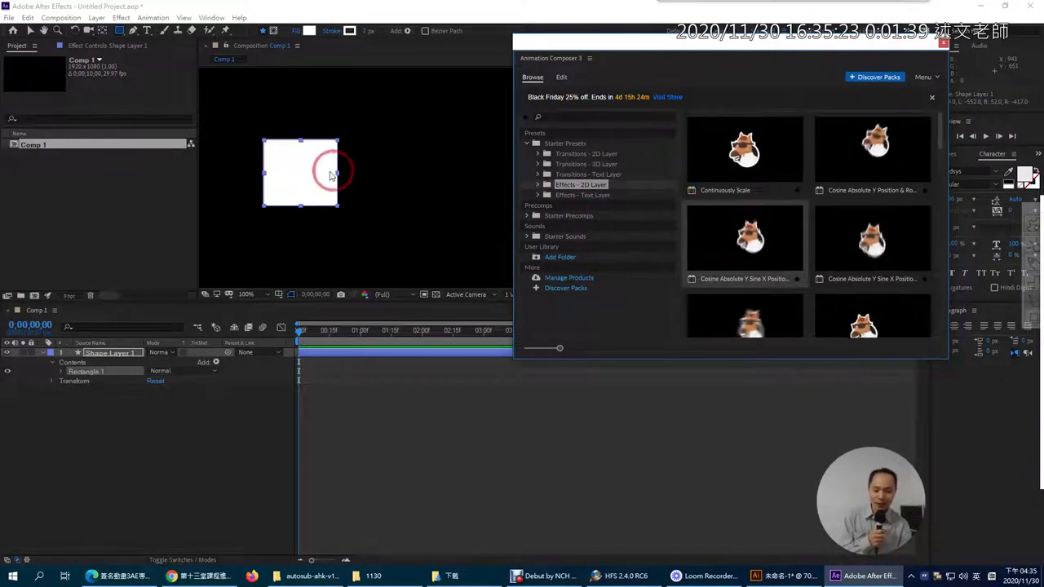
{"action": "left_click", "coordinate": [718, 235]}
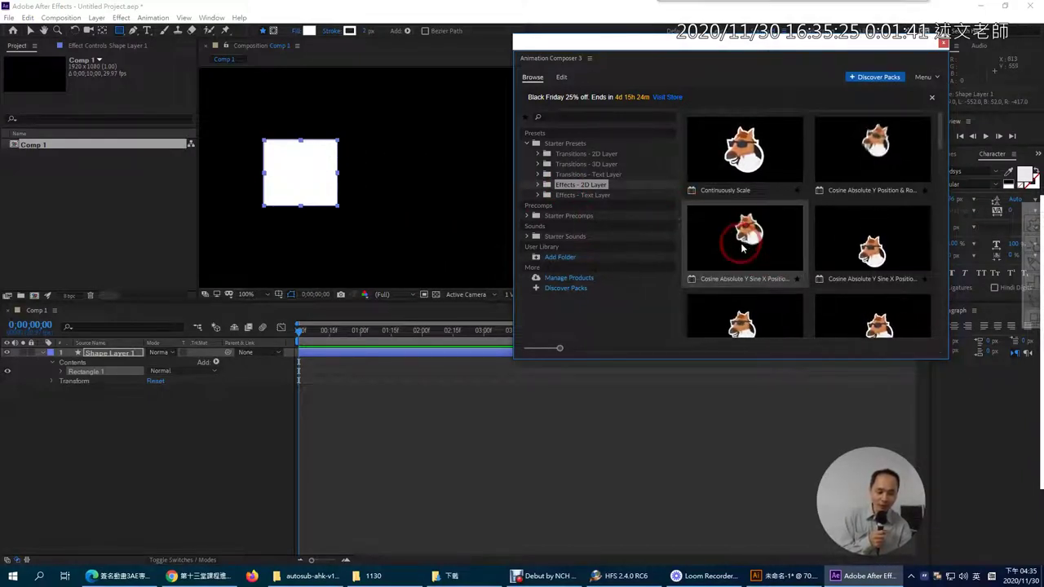
{"action": "left_click", "coordinate": [742, 247]}
{"action": "left_click", "coordinate": [918, 349]}
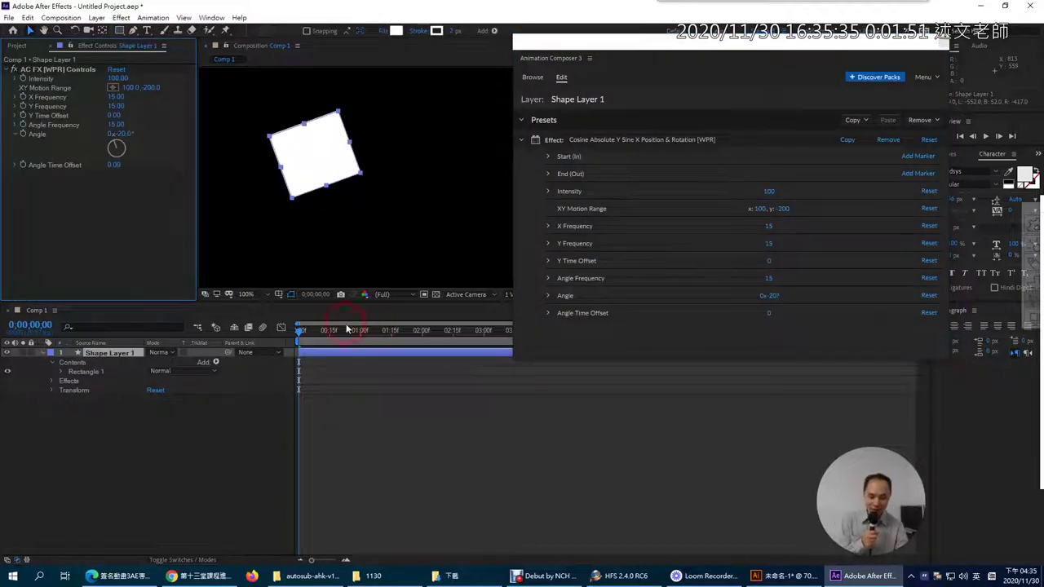
Scrub the timeline to 0;00;01;08 to check the rectangle's animation and close the Animation Composer 3 panel.
{"action": "left_click_drag", "start_coordinate": [300, 337], "coordinate": [378, 349]}
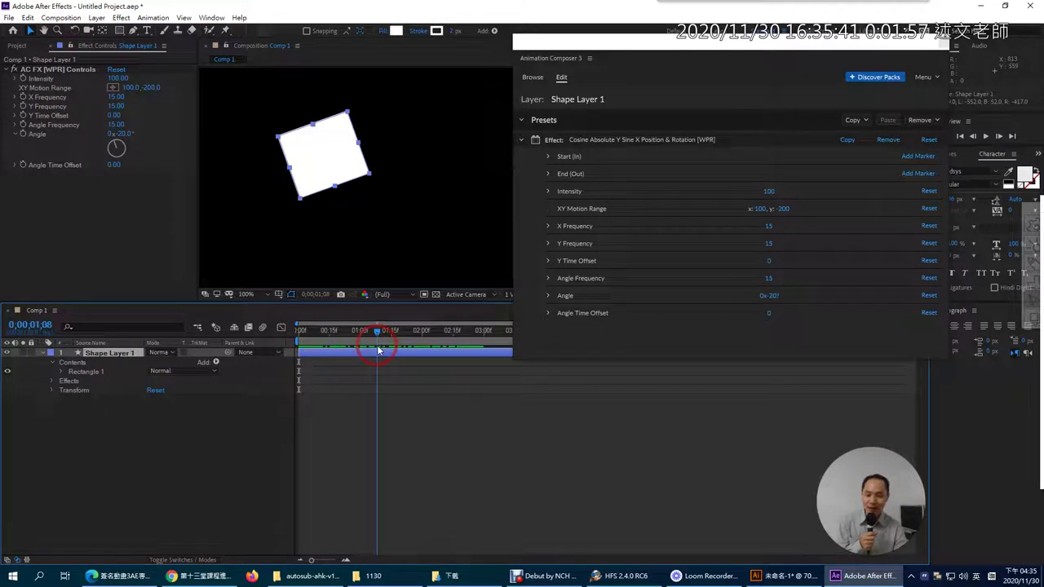
{"action": "left_click", "coordinate": [383, 427]}
{"action": "left_click", "coordinate": [943, 47]}
{"action": "left_click", "coordinate": [944, 47]}
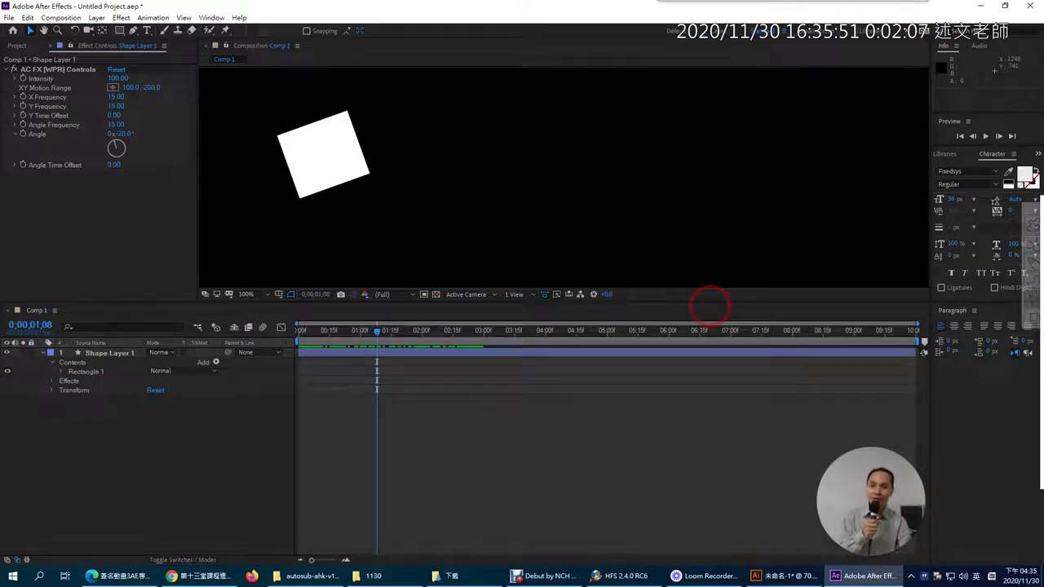
Expand Shape Layer 1's AC FX [WPR] Controls and Transform properties to examine the effect settings and the Position expression.
{"action": "left_click", "coordinate": [53, 382]}
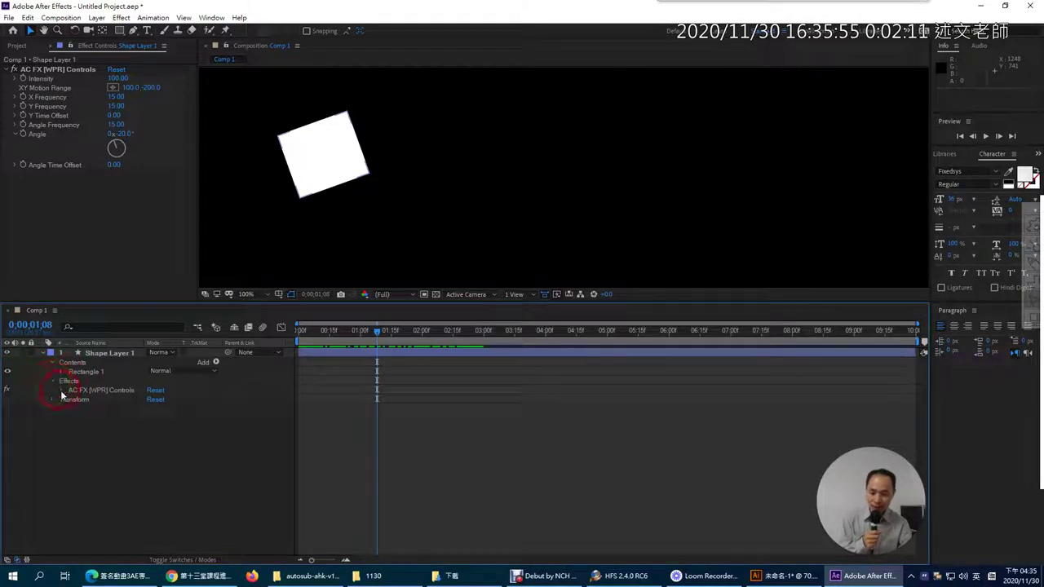
{"action": "left_click", "coordinate": [62, 390]}
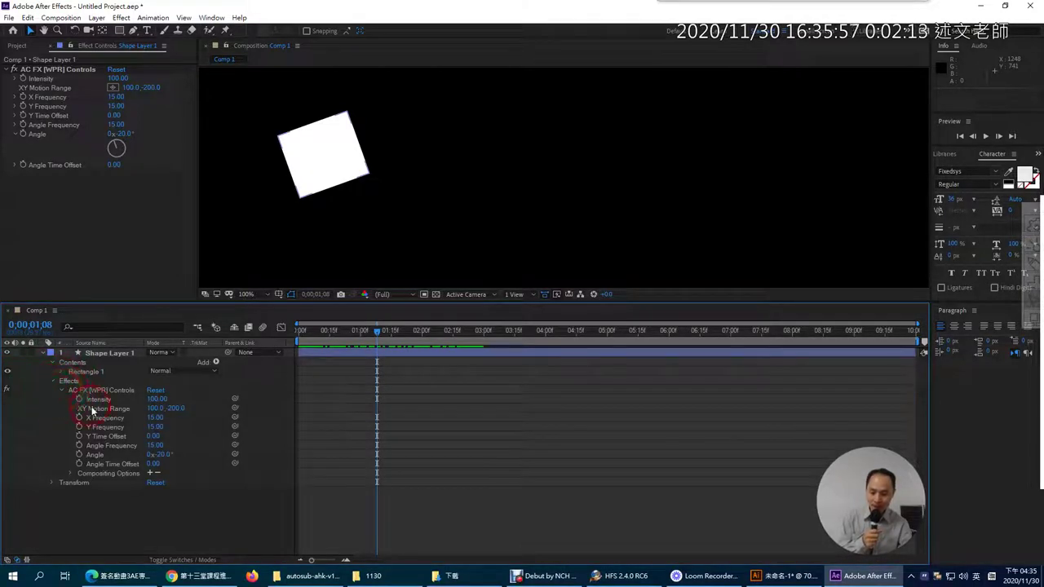
{"action": "left_click", "coordinate": [107, 392]}
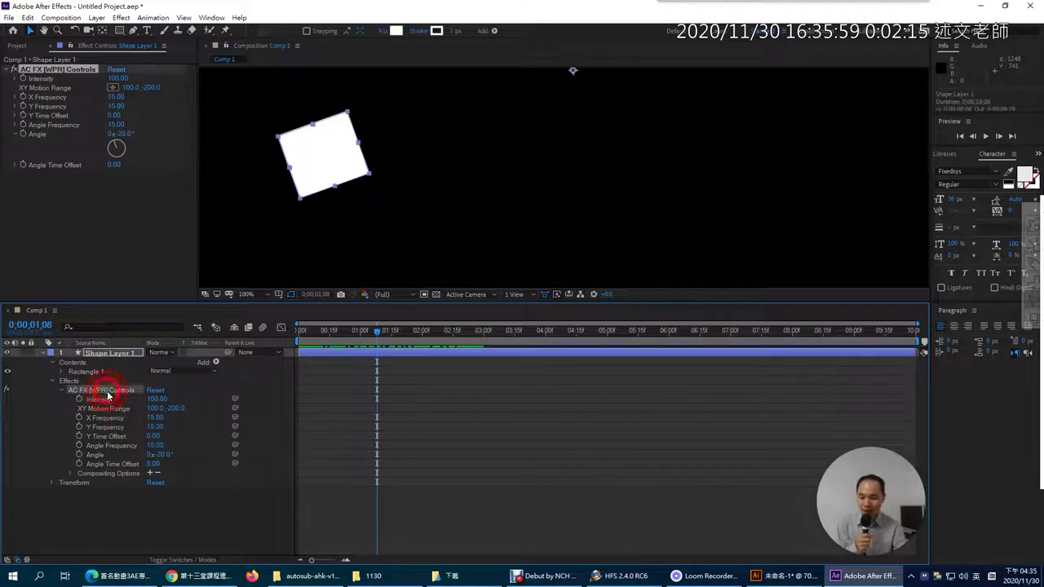
{"action": "left_click", "coordinate": [54, 482]}
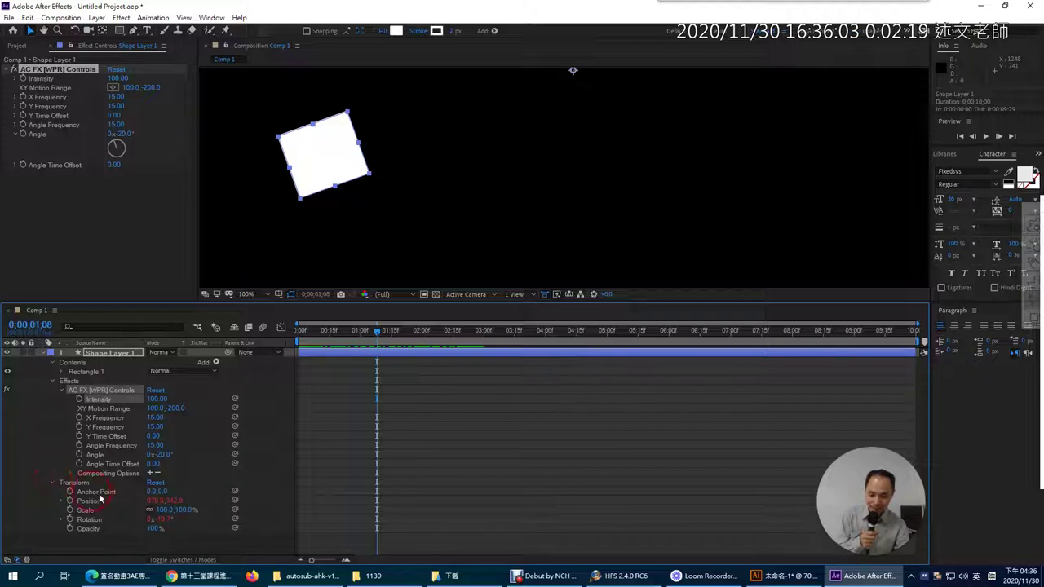
{"action": "left_click", "coordinate": [64, 501]}
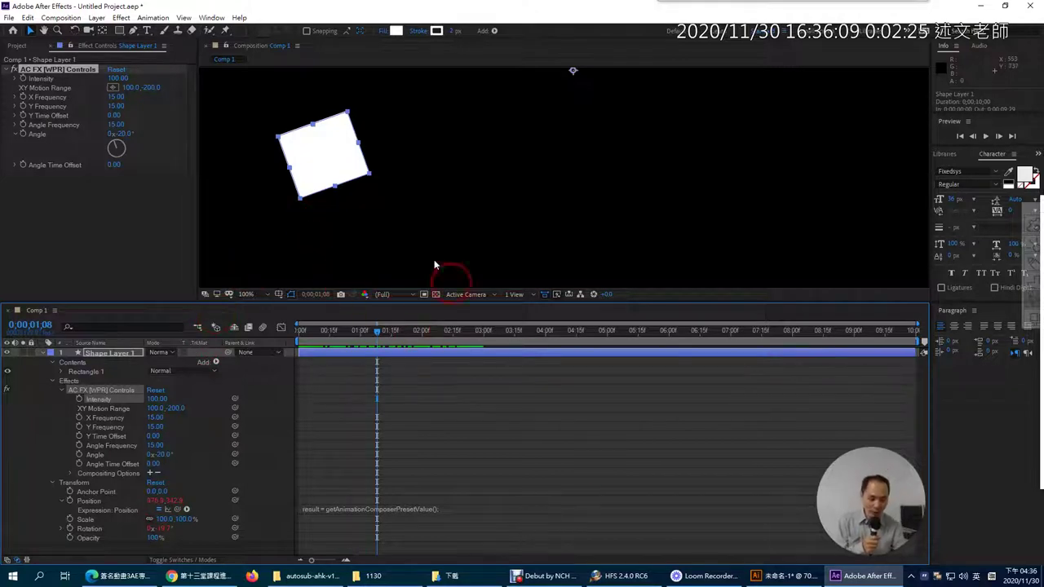
Reopen Animation Composer 3 and set the applied effect's Intensity to 12.
{"action": "left_click", "coordinate": [211, 18]}
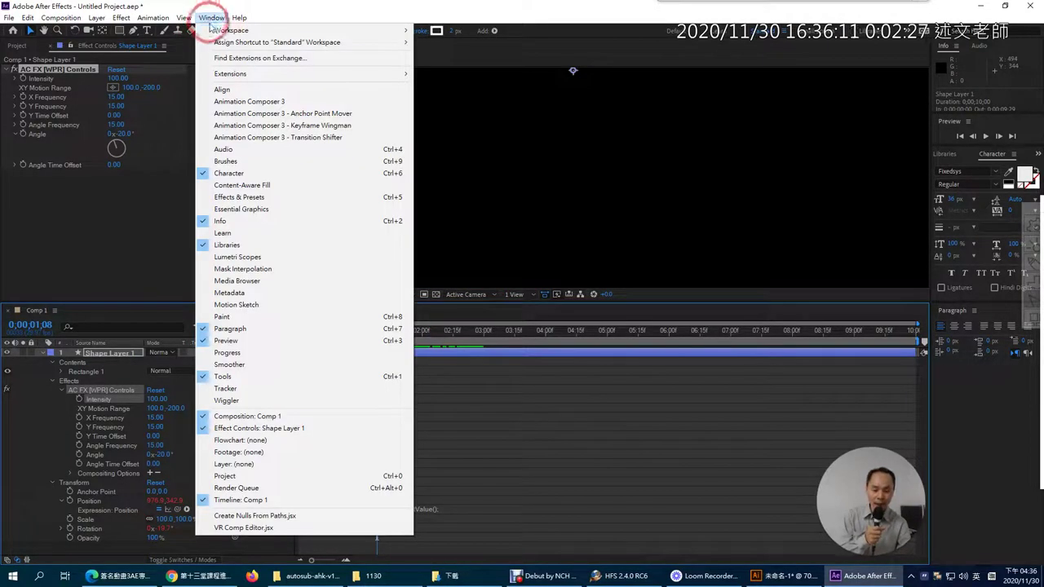
{"action": "left_click", "coordinate": [241, 100]}
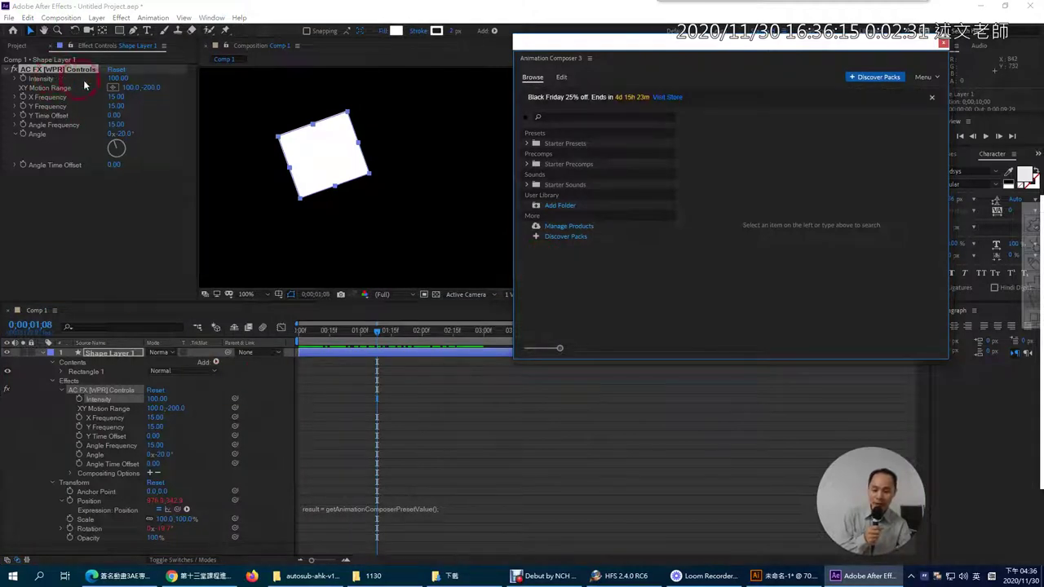
{"action": "left_click", "coordinate": [561, 78]}
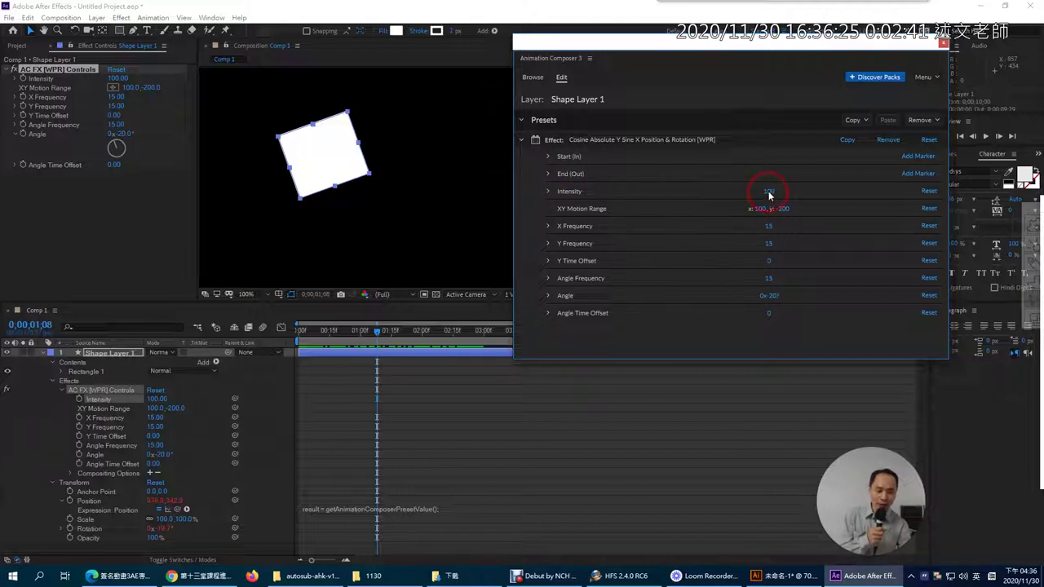
{"action": "left_click_drag", "start_coordinate": [770, 190], "coordinate": [676, 207]}
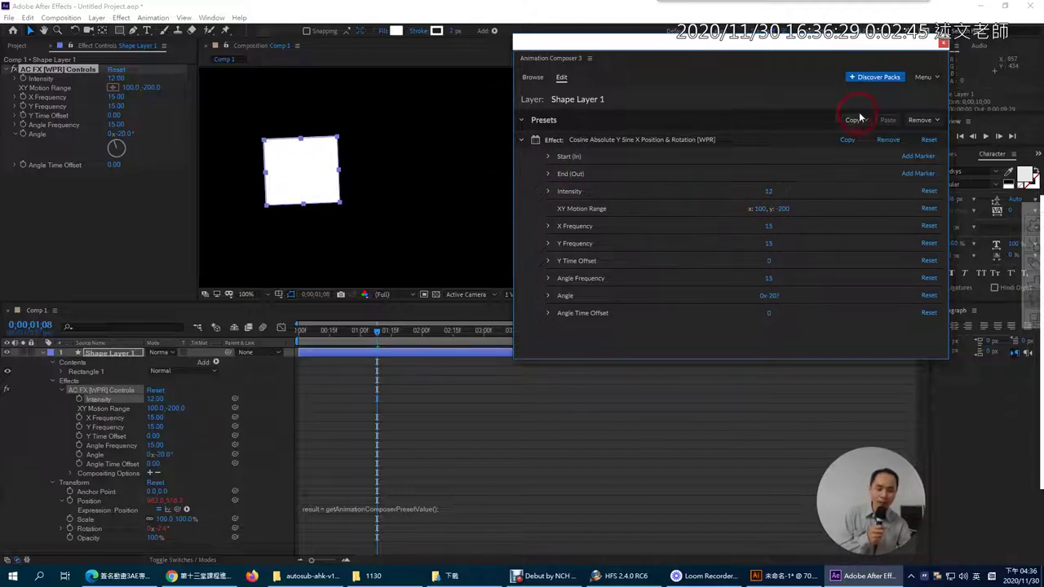
Move the Animation Composer 3 panel clear of the preview controls and play the animation from the first frame.
{"action": "left_click_drag", "start_coordinate": [880, 49], "coordinate": [831, 61]}
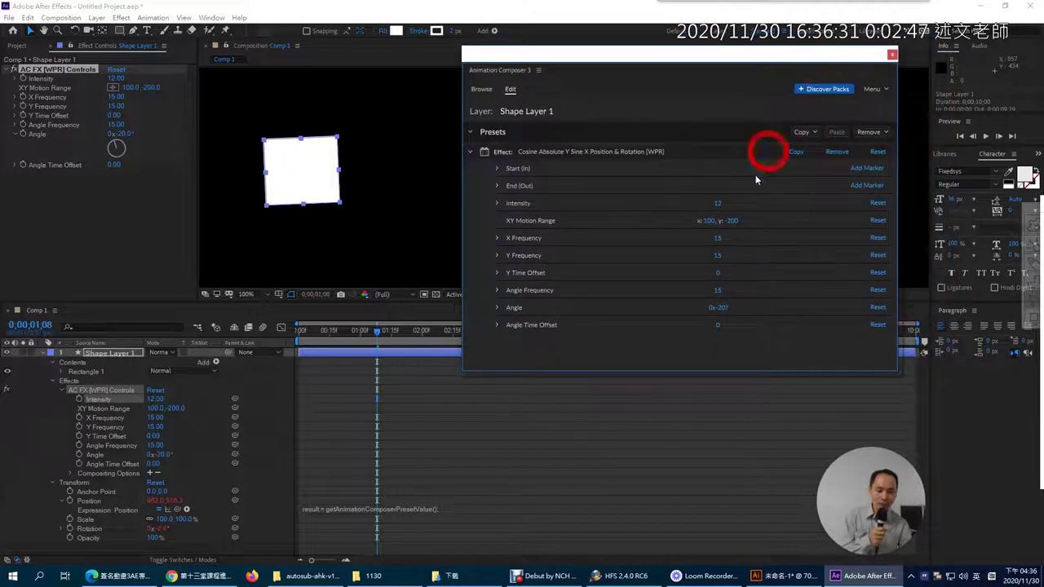
{"action": "left_click", "coordinate": [959, 137]}
{"action": "left_click", "coordinate": [984, 137]}
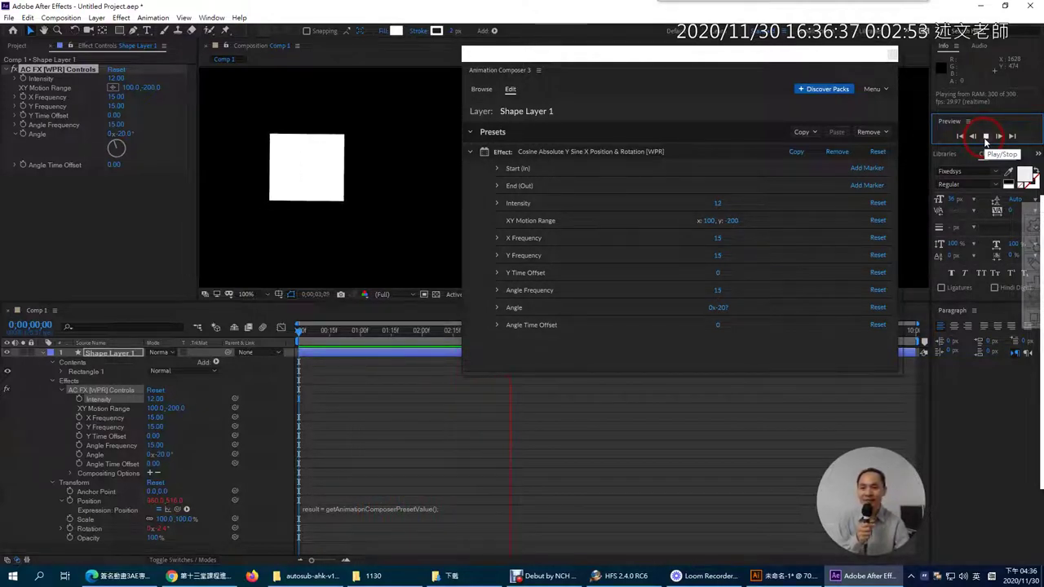
{"action": "left_click", "coordinate": [985, 137]}
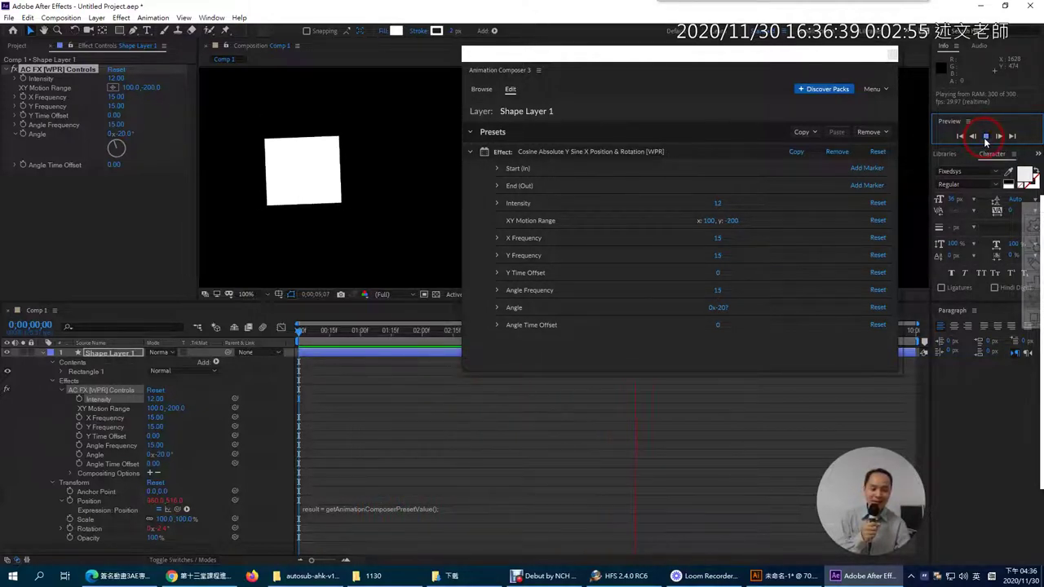
Set the effect's Intensity to 106 and preview the stronger motion.
{"action": "left_click_drag", "start_coordinate": [720, 209], "coordinate": [820, 212]}
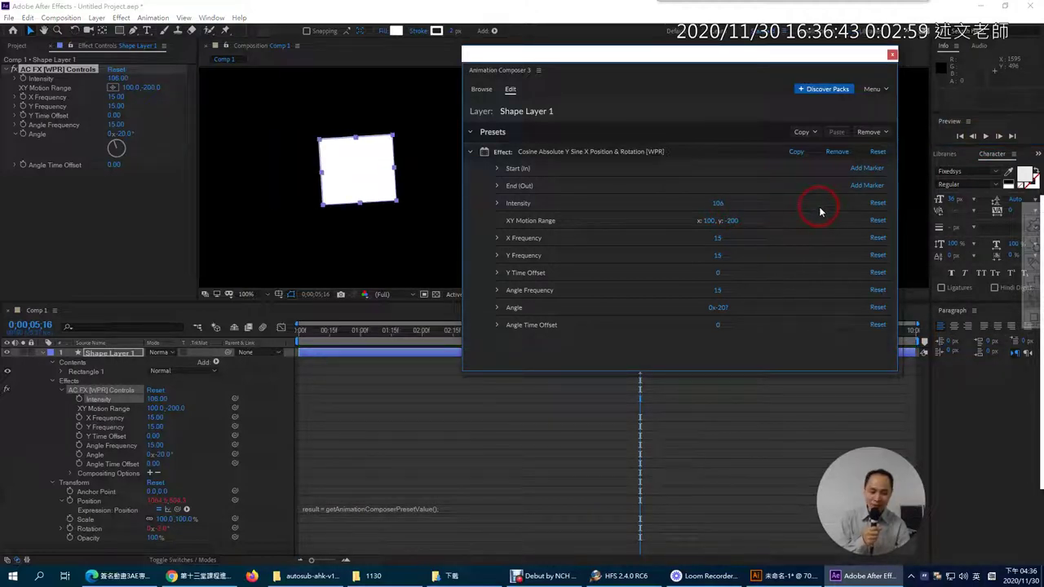
{"action": "left_click", "coordinate": [985, 137]}
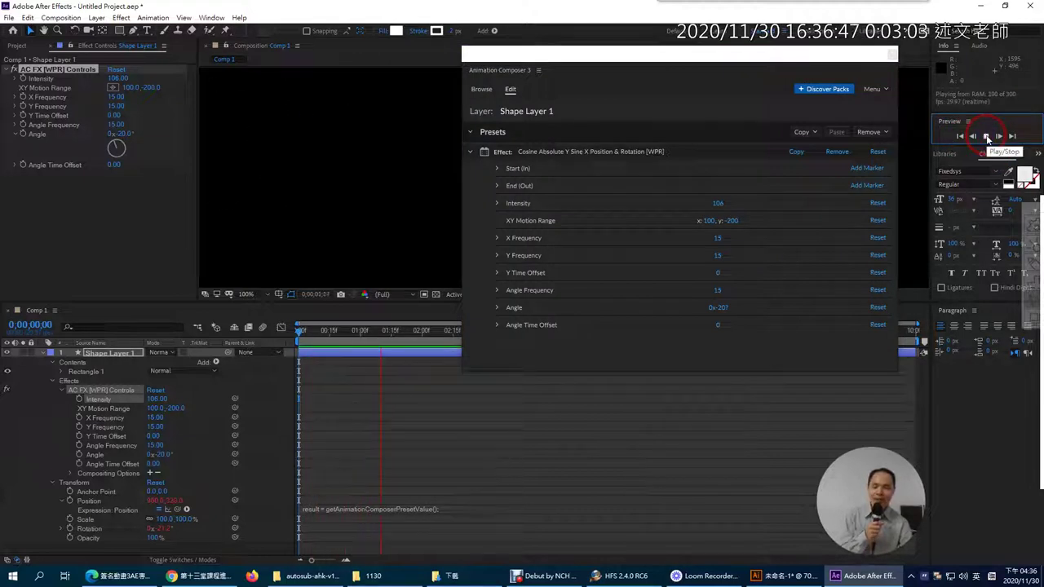
{"action": "left_click", "coordinate": [986, 137]}
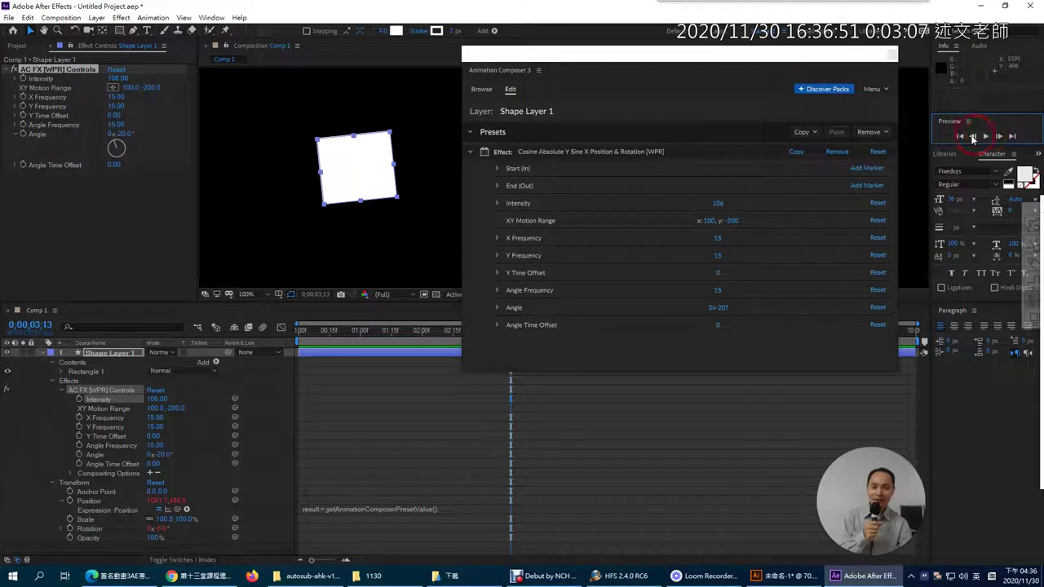
Browse the Starter Presets and look at the Effects - 2D Layer and Transitions - 2D Layer categories.
{"action": "left_click", "coordinate": [477, 91]}
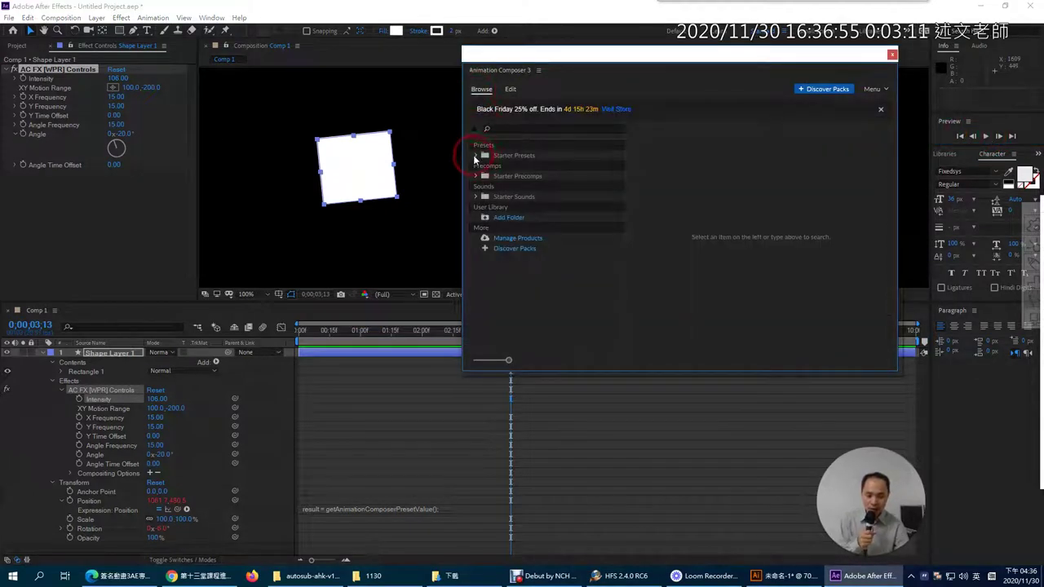
{"action": "left_click", "coordinate": [476, 156]}
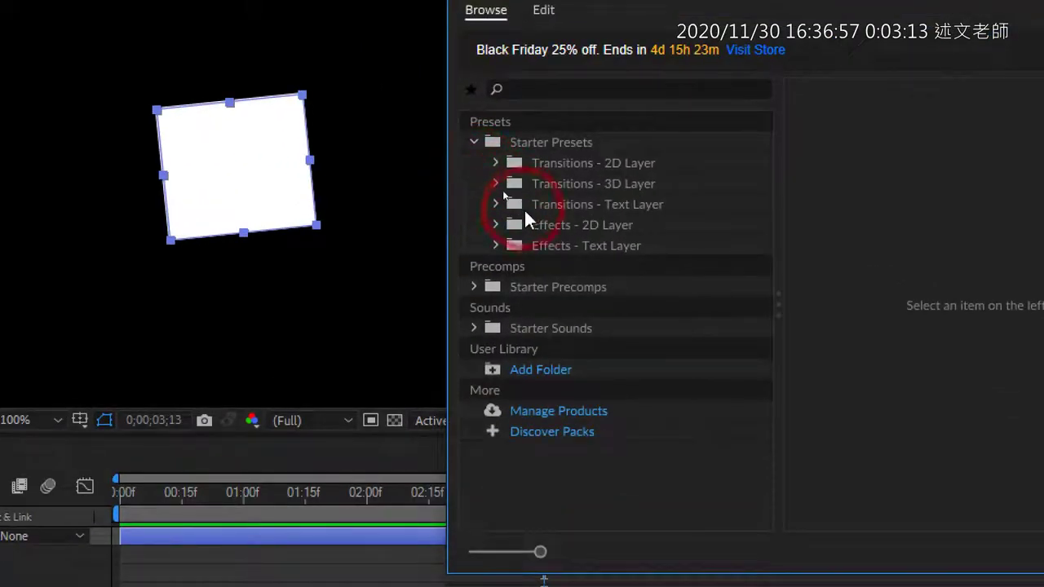
{"action": "left_click", "coordinate": [509, 197]}
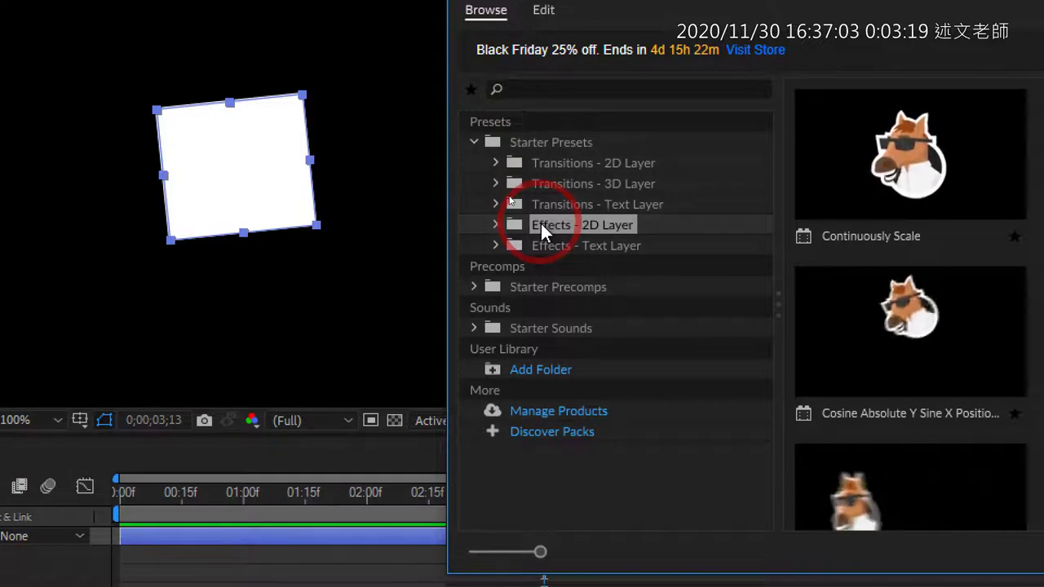
{"action": "left_click", "coordinate": [556, 162]}
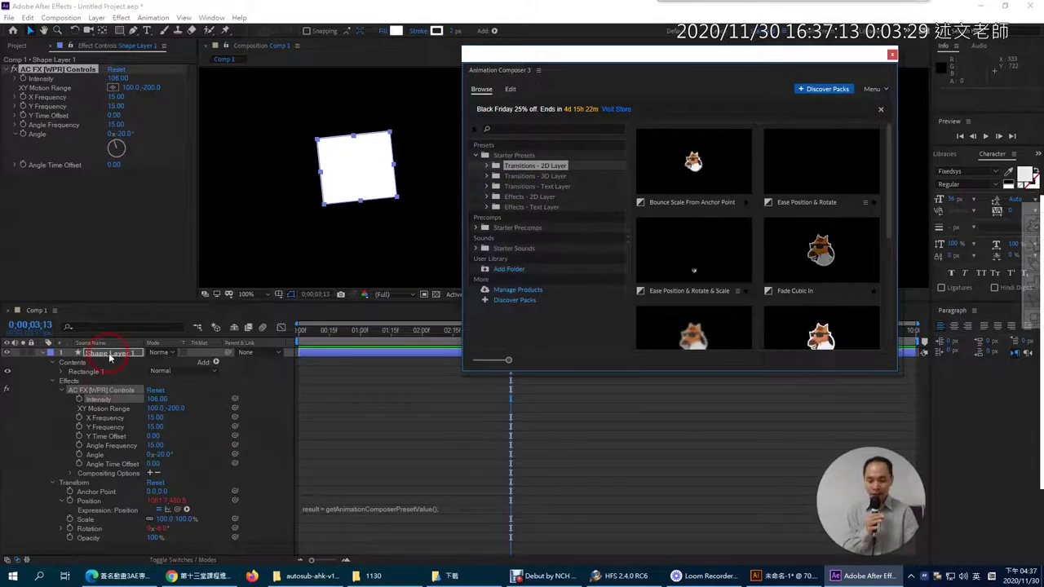
Remove all Animation Composer effects from Shape Layer 1.
{"action": "left_click", "coordinate": [510, 90]}
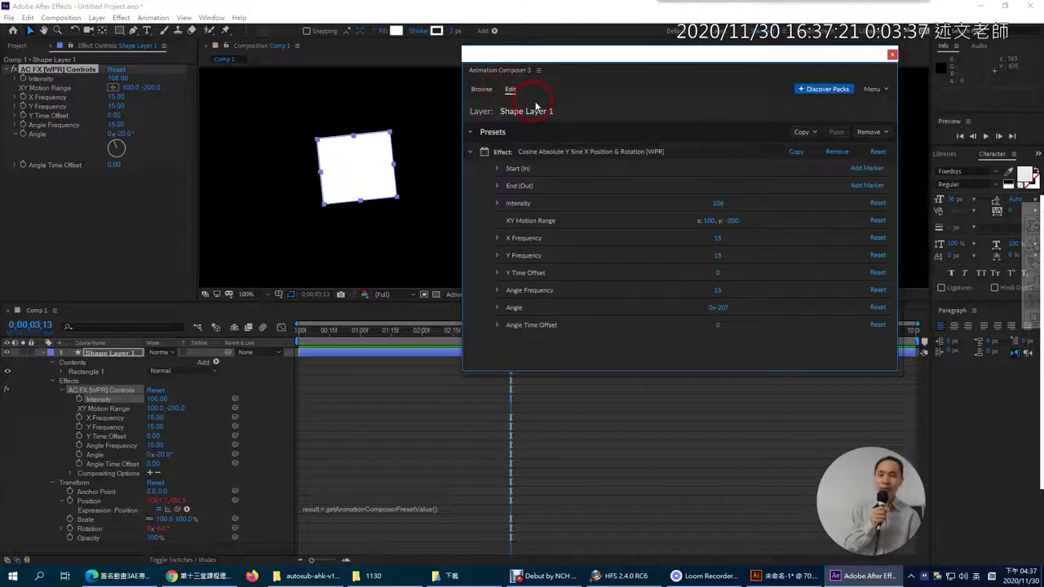
{"action": "left_click", "coordinate": [872, 133]}
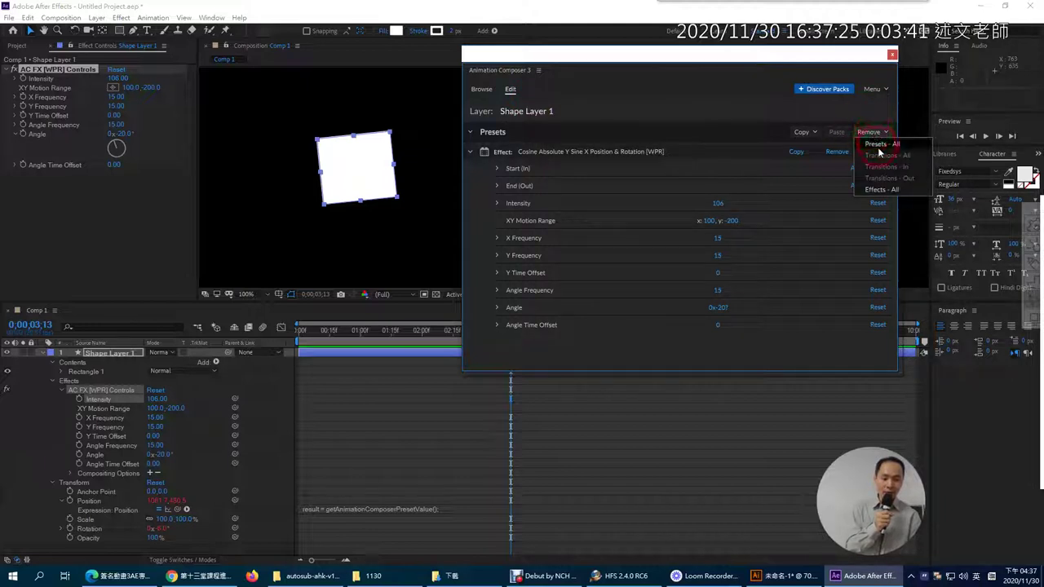
{"action": "left_click", "coordinate": [883, 191]}
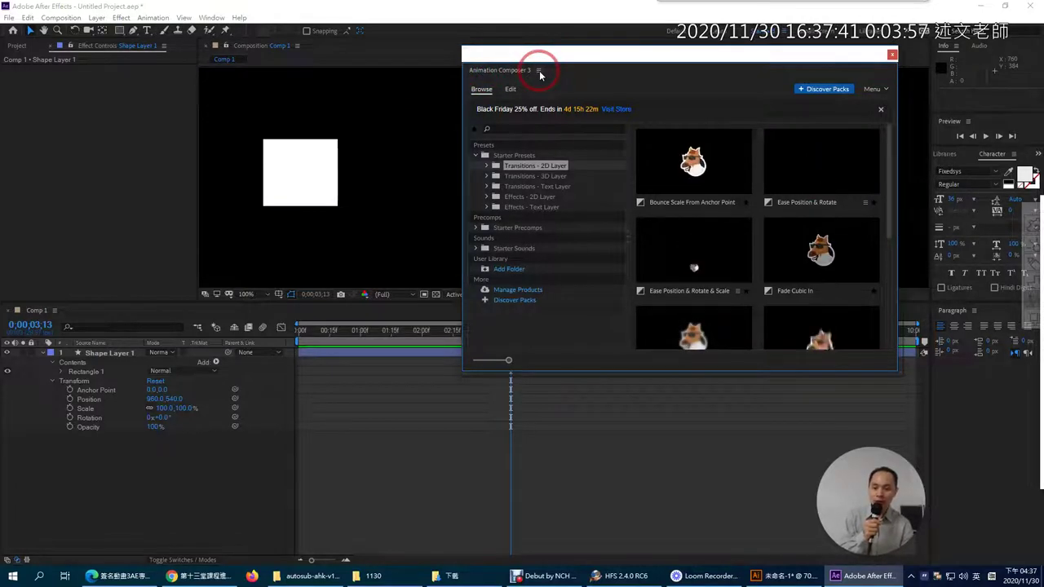
Select Shape Layer 1, look through the Transitions - 2D Layer presets, and display the Transitions - 3D Layer presets.
{"action": "left_click", "coordinate": [287, 402]}
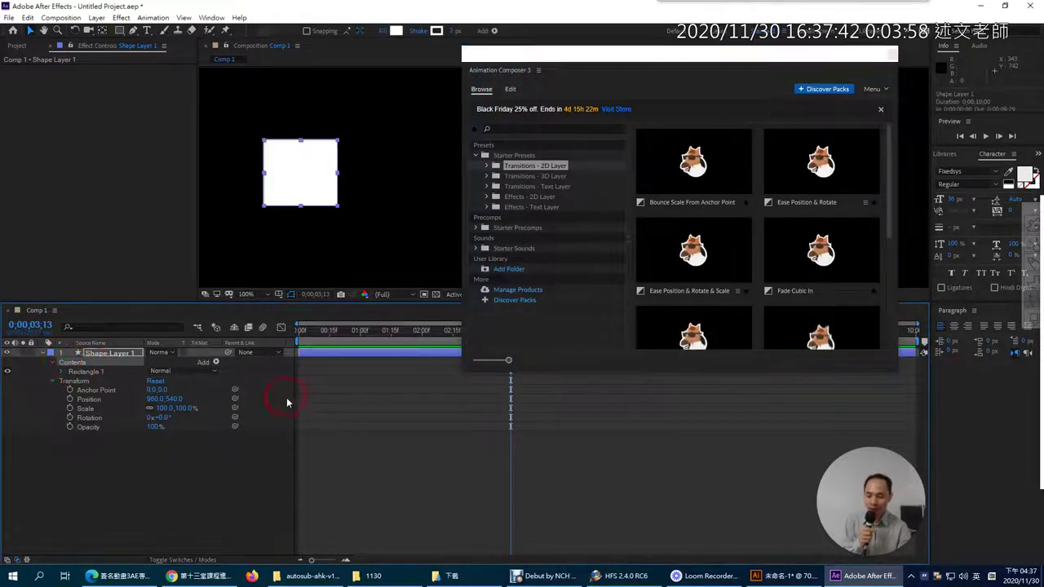
{"action": "left_click", "coordinate": [487, 166]}
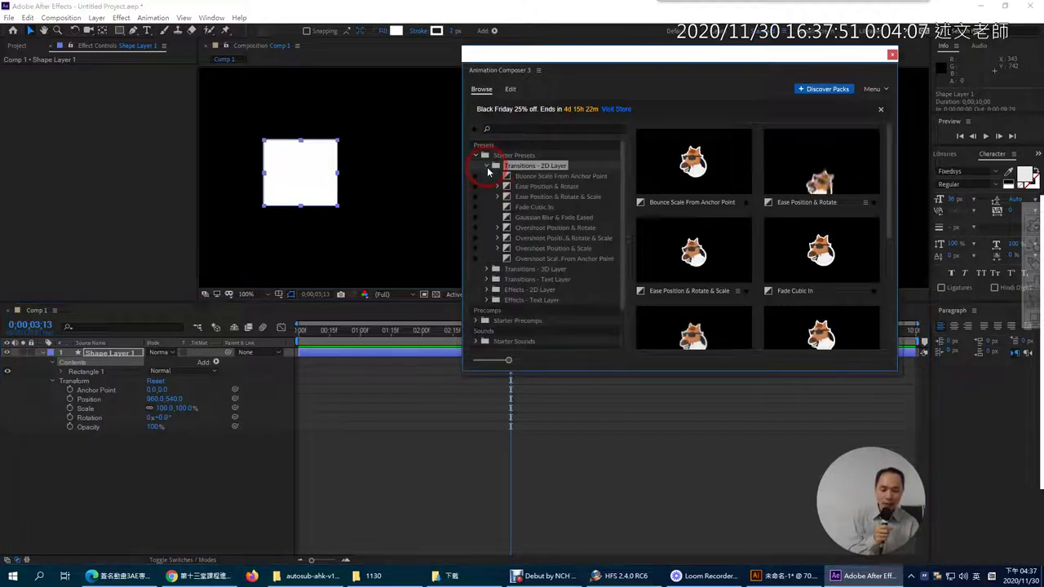
{"action": "left_click", "coordinate": [487, 166]}
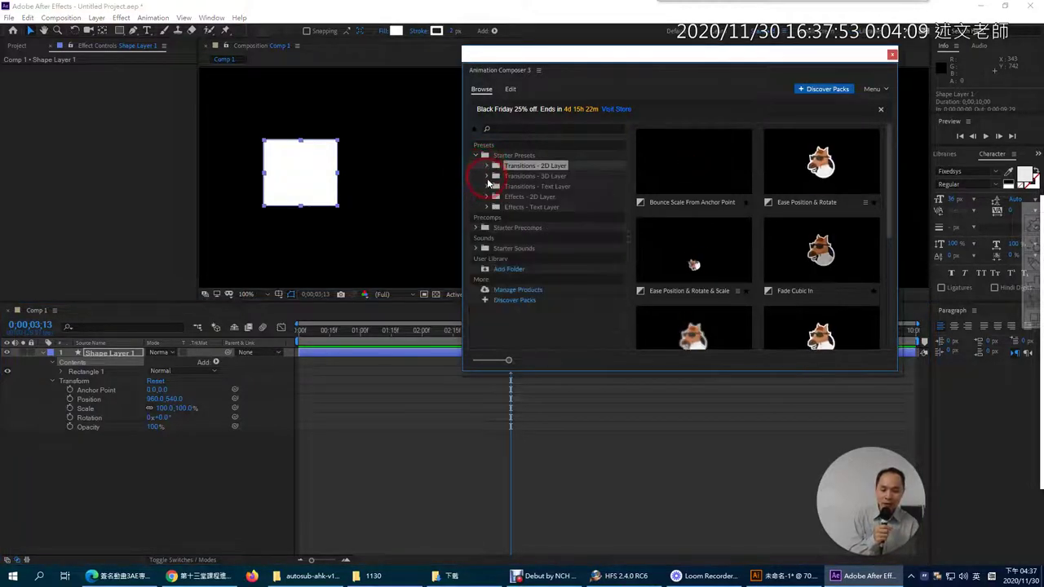
{"action": "left_click", "coordinate": [511, 176]}
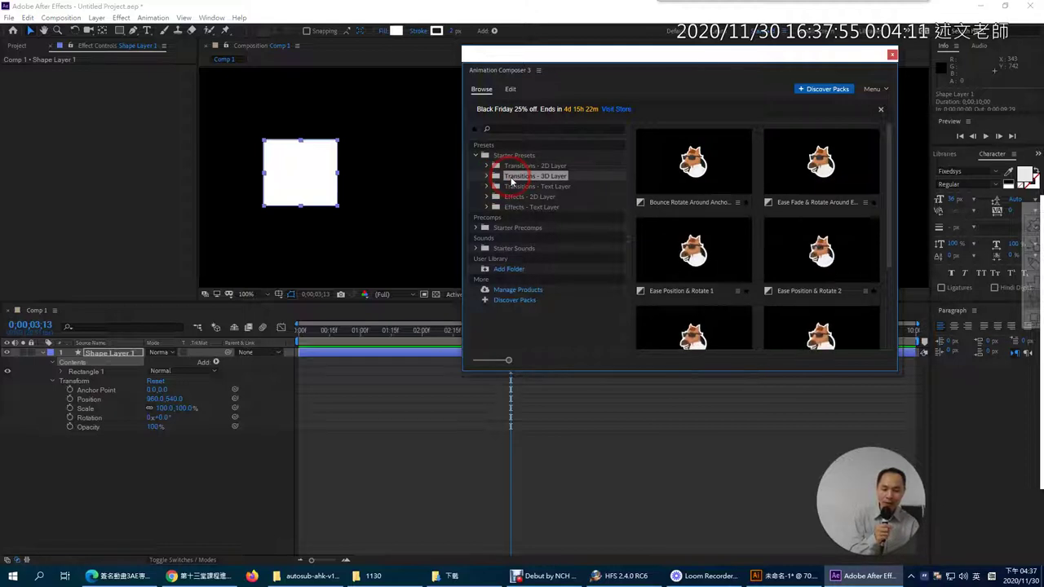
Apply the Bottom variant of the Bounce Rotate Around Anchor transition to Shape Layer 1 for both In and Out.
{"action": "left_click", "coordinate": [702, 167]}
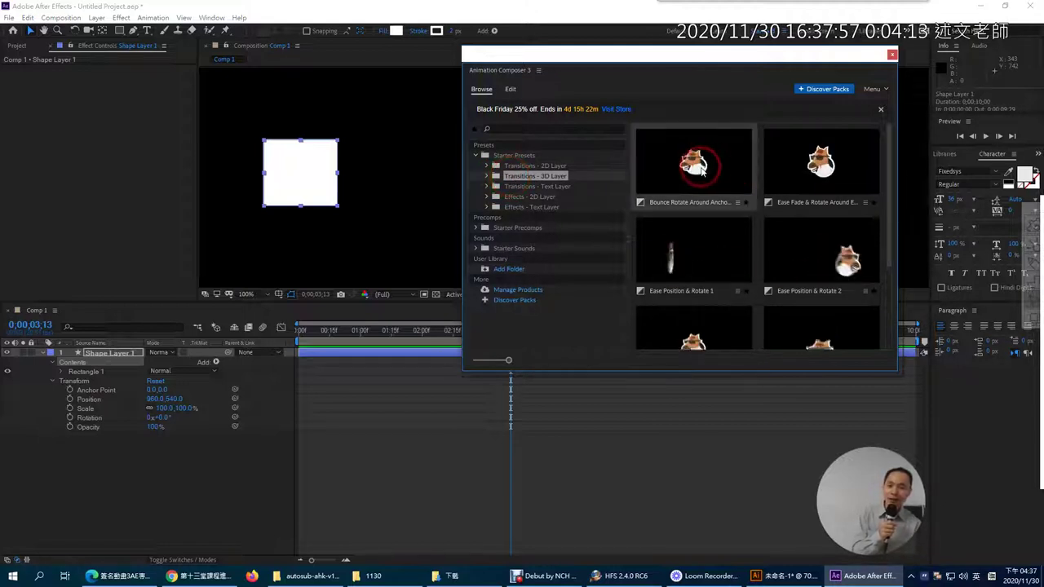
{"action": "left_click", "coordinate": [318, 181]}
{"action": "left_click", "coordinate": [687, 163]}
{"action": "left_click", "coordinate": [805, 270]}
{"action": "left_click", "coordinate": [715, 176]}
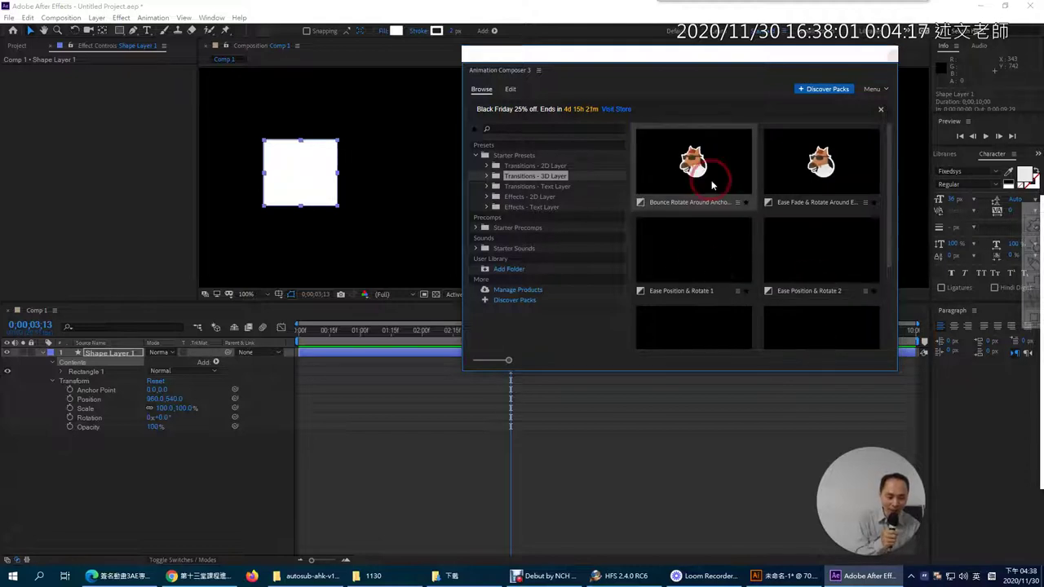
{"action": "left_click", "coordinate": [825, 358]}
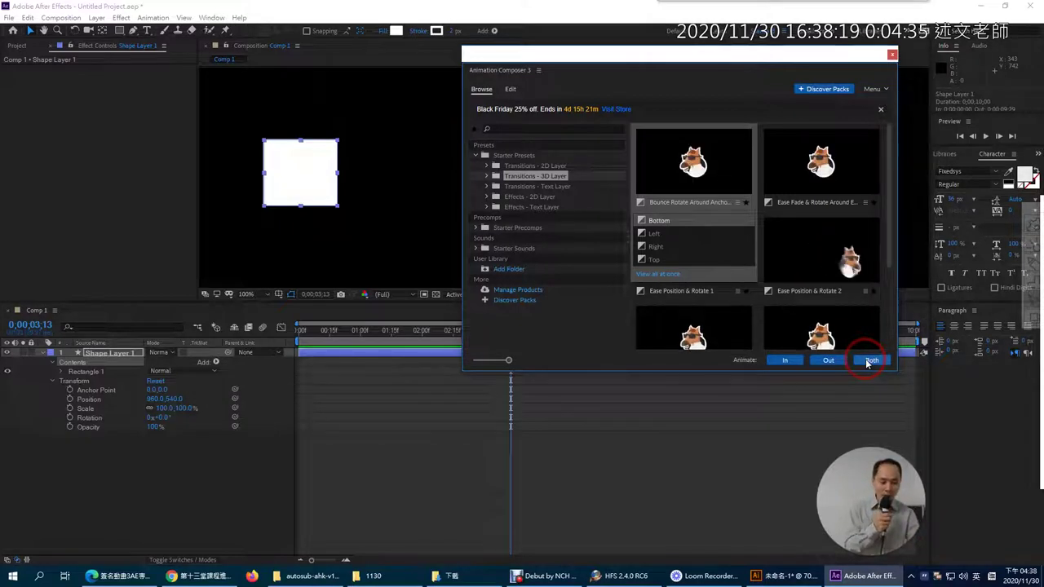
{"action": "left_click", "coordinate": [869, 360]}
{"action": "left_click", "coordinate": [867, 159]}
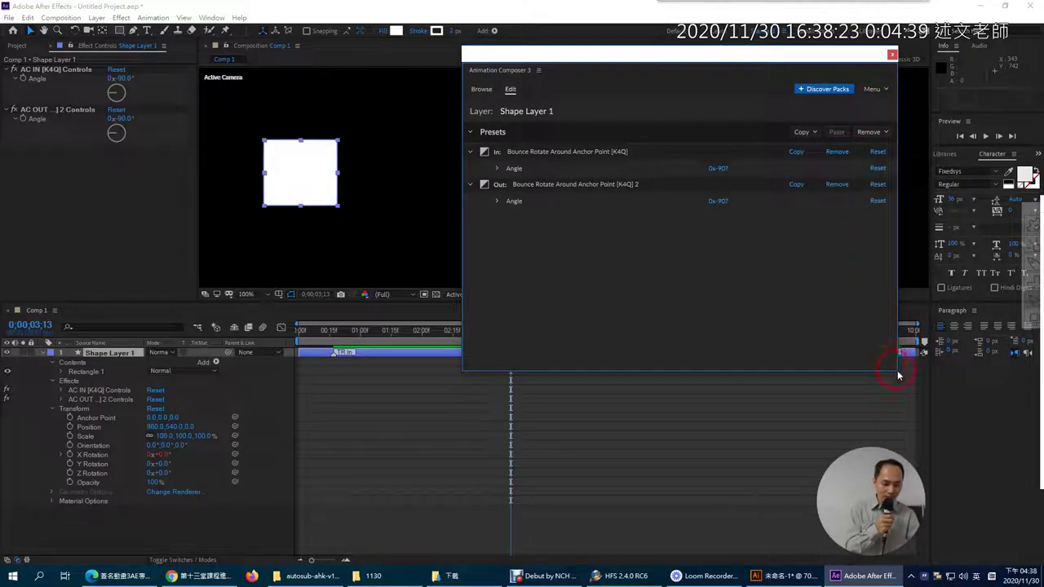
Uncover the timeline's transition markers and preview the in and out animation from the start.
{"action": "left_click_drag", "start_coordinate": [820, 62], "coordinate": [708, 419]}
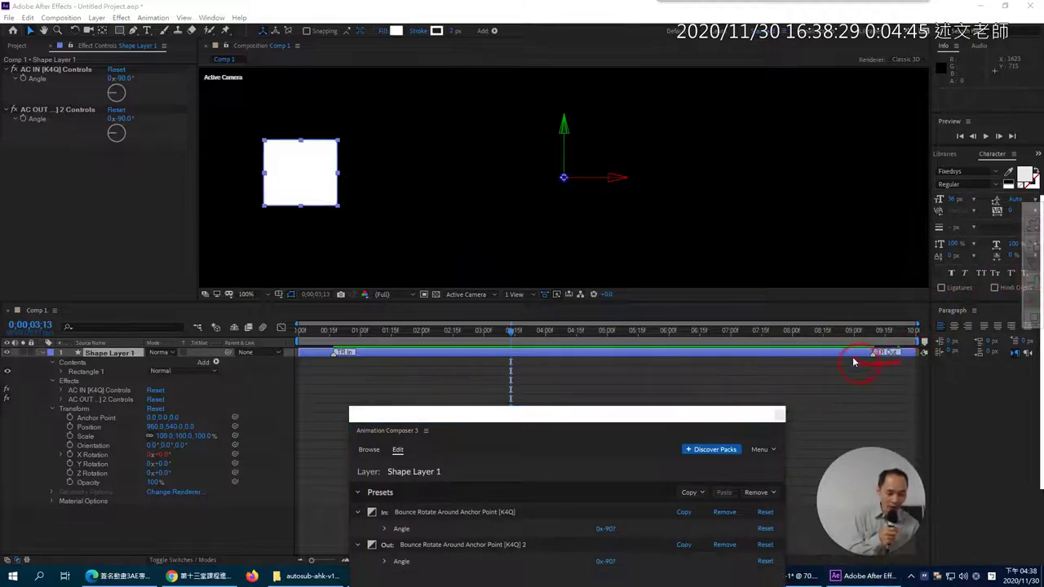
{"action": "left_click_drag", "start_coordinate": [353, 375], "coordinate": [392, 375]}
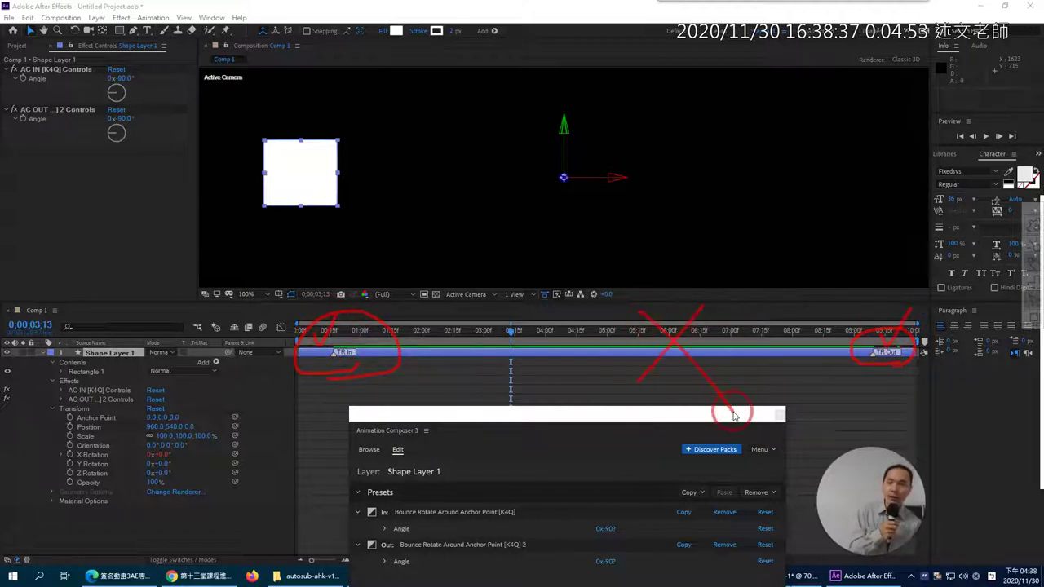
{"action": "key", "text": "Escape"}
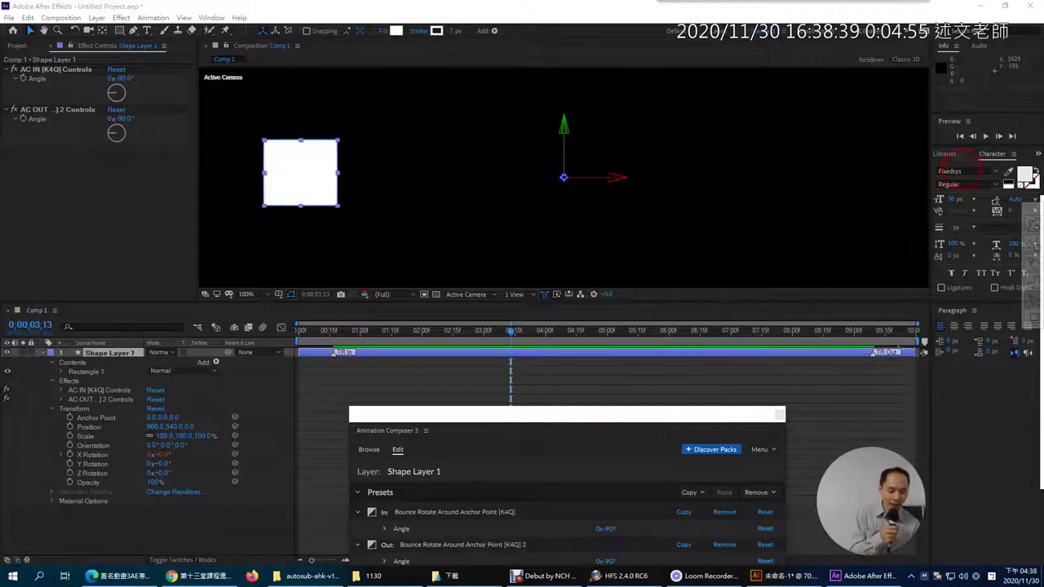
{"action": "left_click", "coordinate": [961, 136]}
{"action": "left_click", "coordinate": [984, 136]}
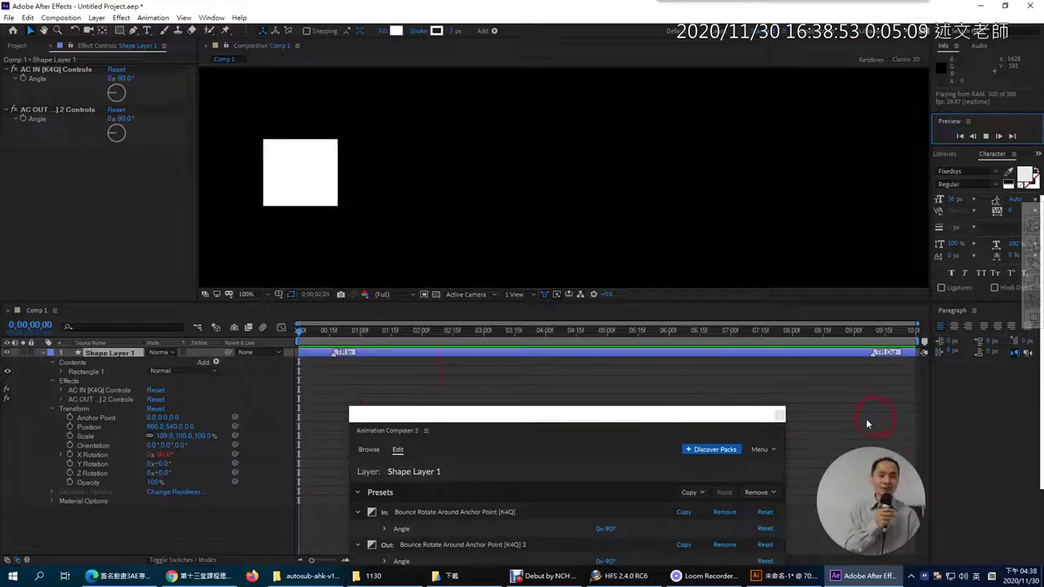
Display the Effects - 2D Layer presets and place the Animation Composer window clear of the timeline markers.
{"action": "left_click_drag", "start_coordinate": [606, 419], "coordinate": [675, 83]}
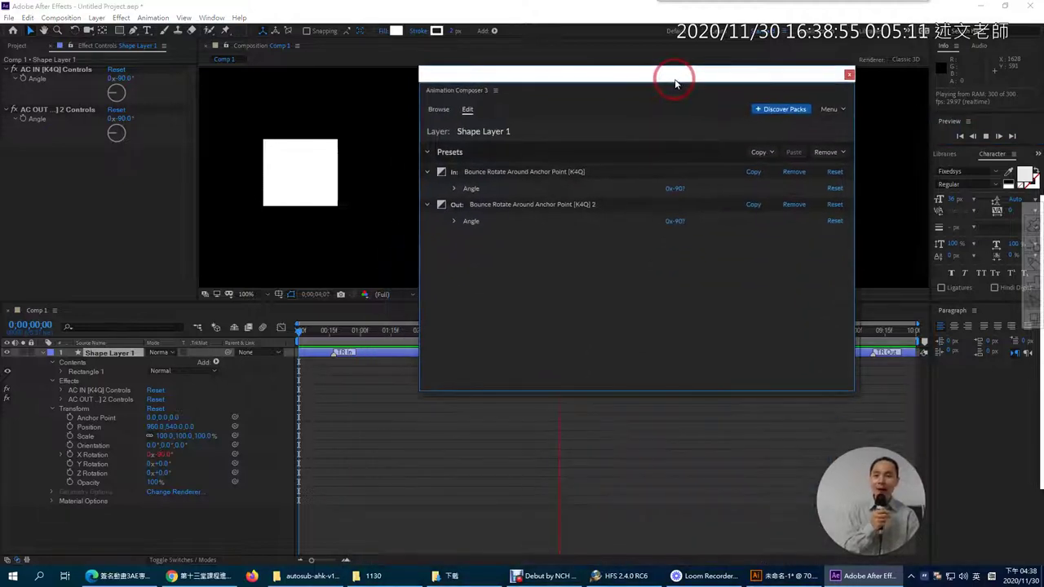
{"action": "left_click", "coordinate": [437, 110]}
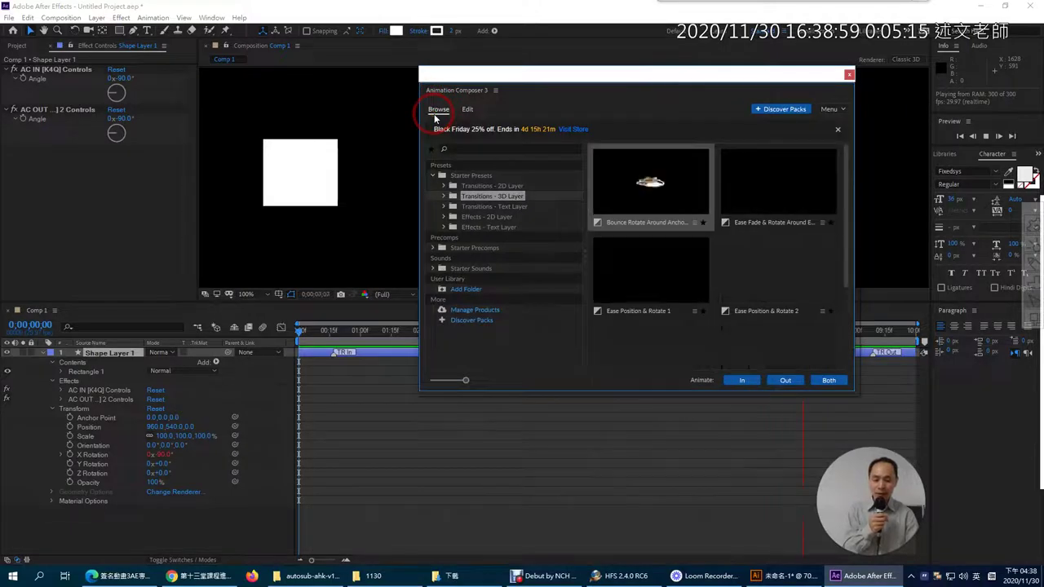
{"action": "left_click", "coordinate": [468, 219]}
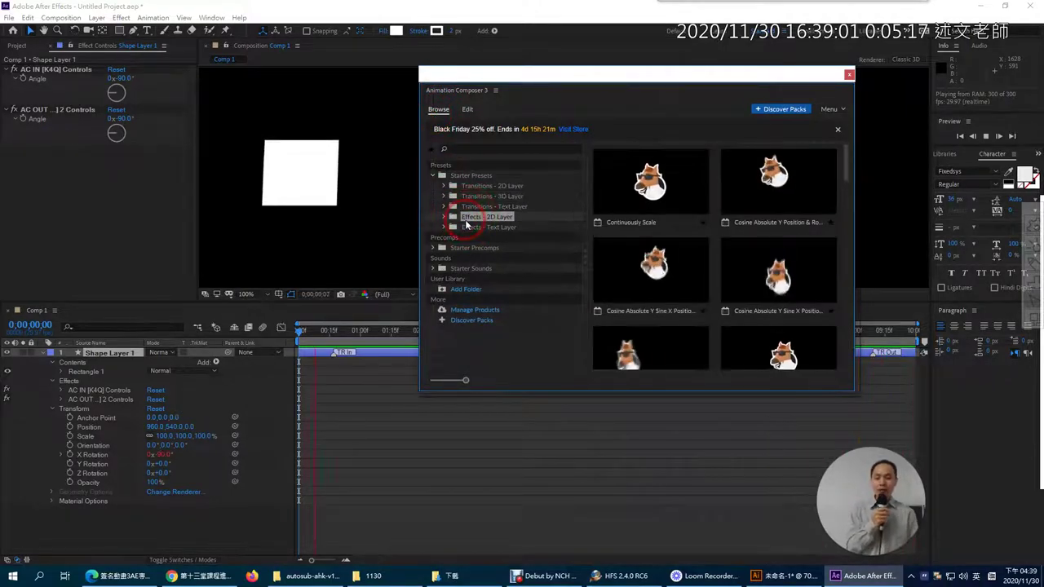
{"action": "left_click_drag", "start_coordinate": [534, 76], "coordinate": [518, 34]}
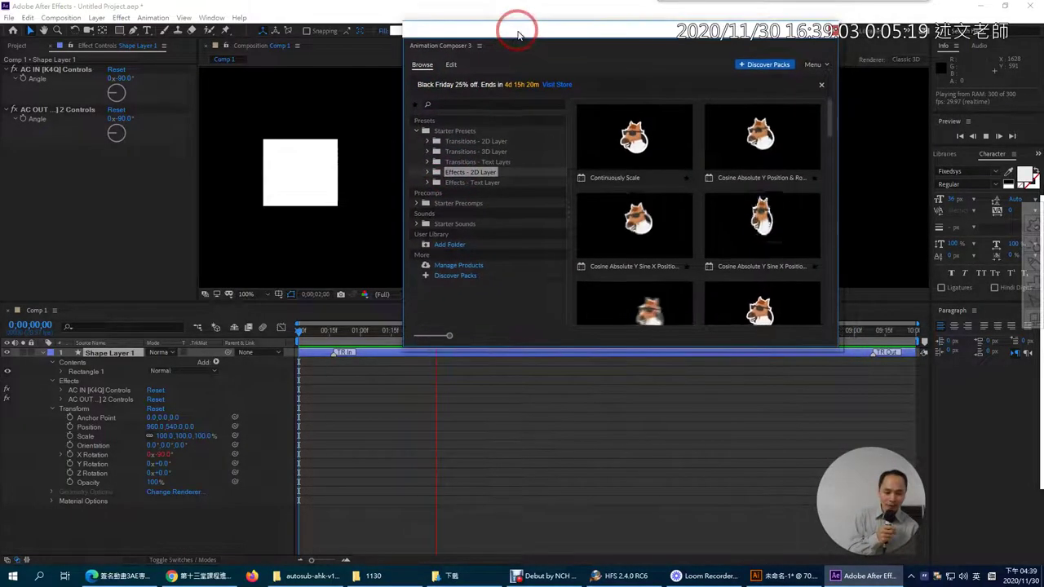
{"action": "left_click", "coordinate": [715, 371]}
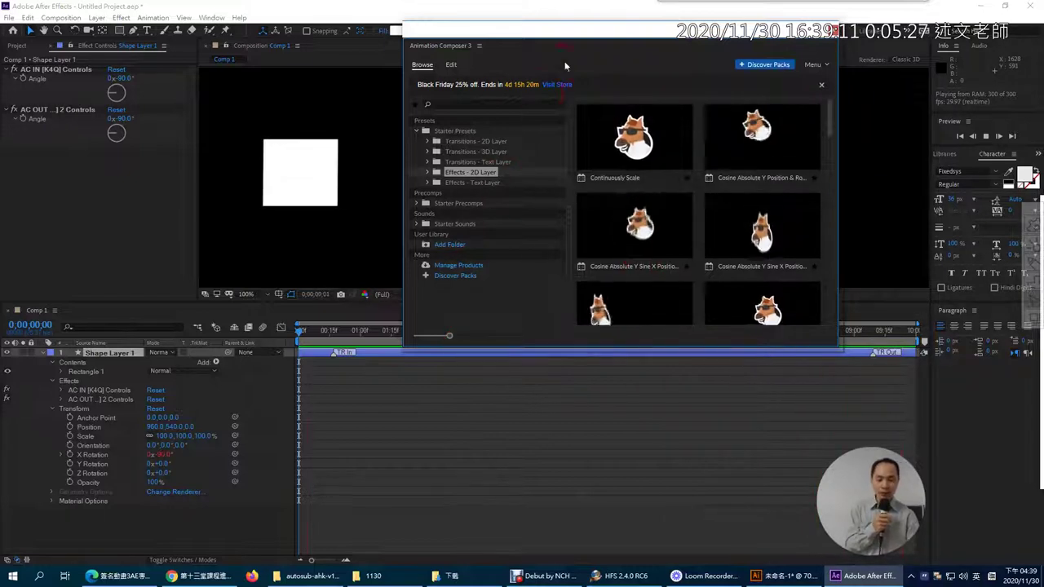
{"action": "left_click_drag", "start_coordinate": [571, 29], "coordinate": [571, 12]}
{"action": "left_click", "coordinate": [344, 379]}
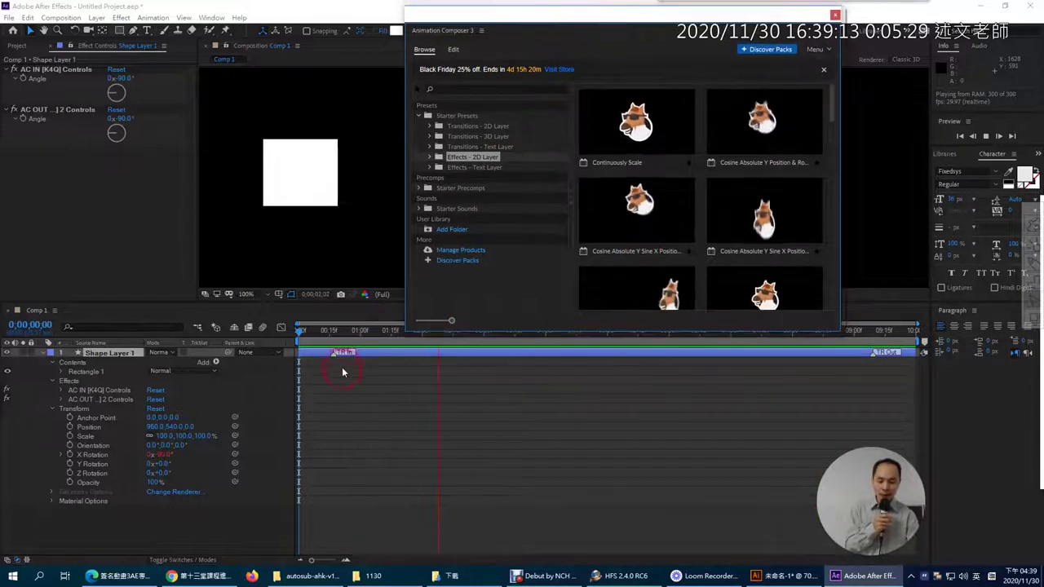
Move Shape Layer 1's TR In marker to about 3 seconds and its TR Out marker to about 6 seconds.
{"action": "left_click", "coordinate": [336, 356]}
{"action": "left_click_drag", "start_coordinate": [335, 357], "coordinate": [398, 370]}
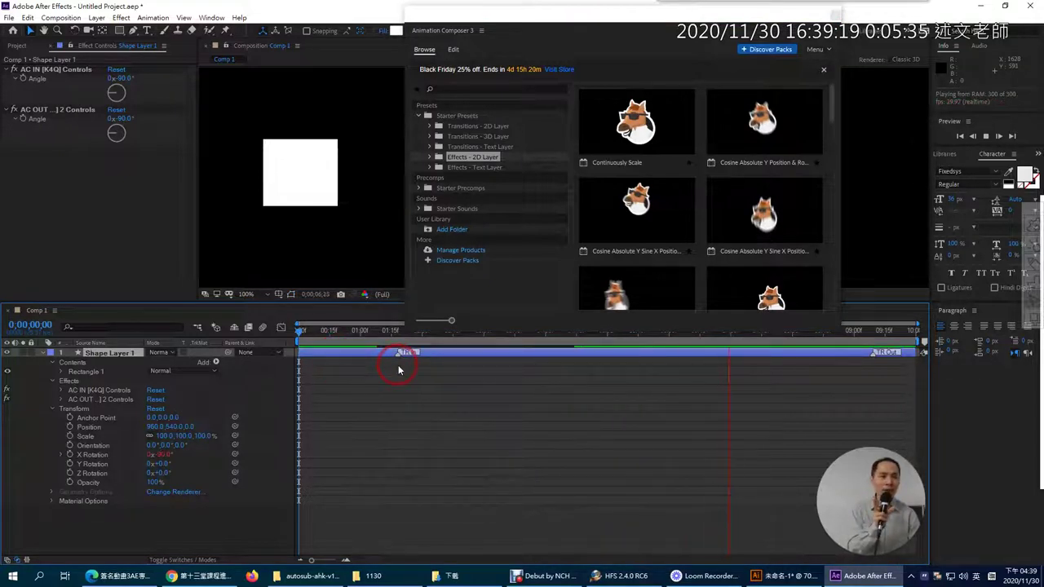
{"action": "left_click", "coordinate": [731, 370]}
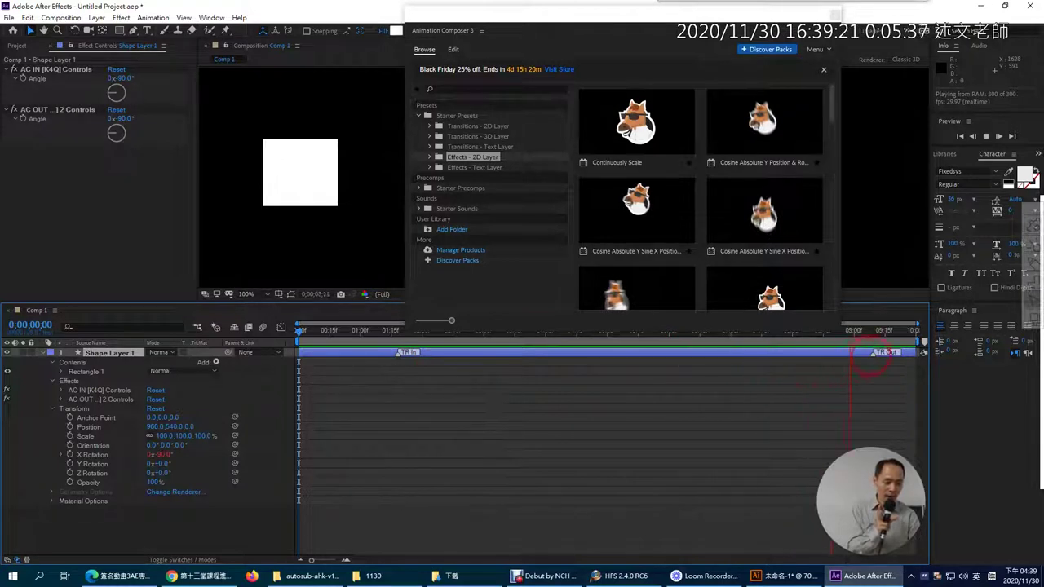
{"action": "left_click_drag", "start_coordinate": [879, 351], "coordinate": [781, 370]}
{"action": "key", "text": "space"}
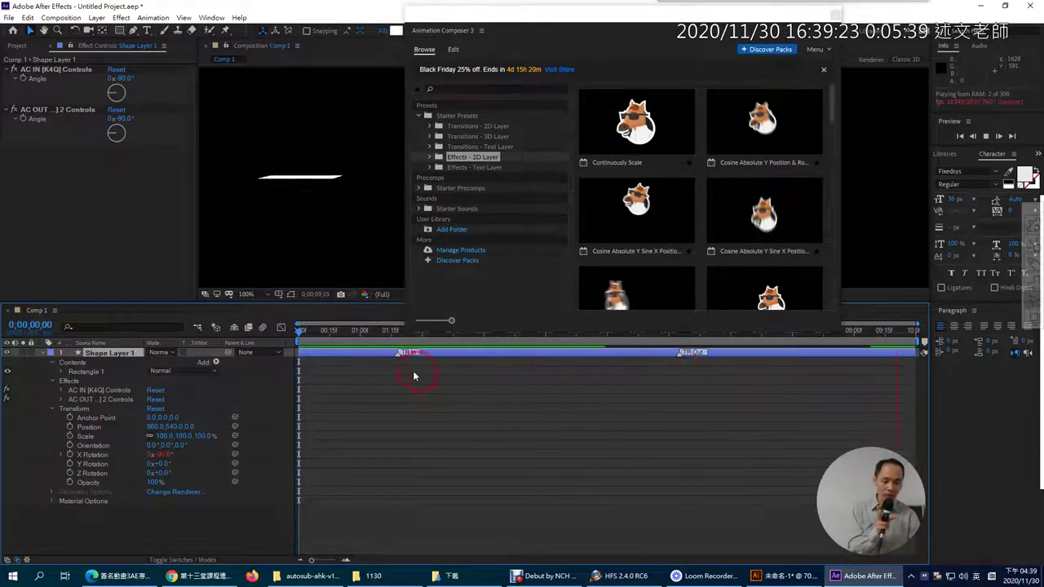
{"action": "mouse_move", "coordinate": [403, 356]}
{"action": "left_mouse_down"}
{"action": "mouse_move", "coordinate": [396, 349]}
{"action": "mouse_move", "coordinate": [450, 354]}
{"action": "mouse_move", "coordinate": [496, 372]}
{"action": "mouse_move", "coordinate": [501, 354]}
{"action": "left_mouse_up"}
{"action": "left_click", "coordinate": [417, 348]}
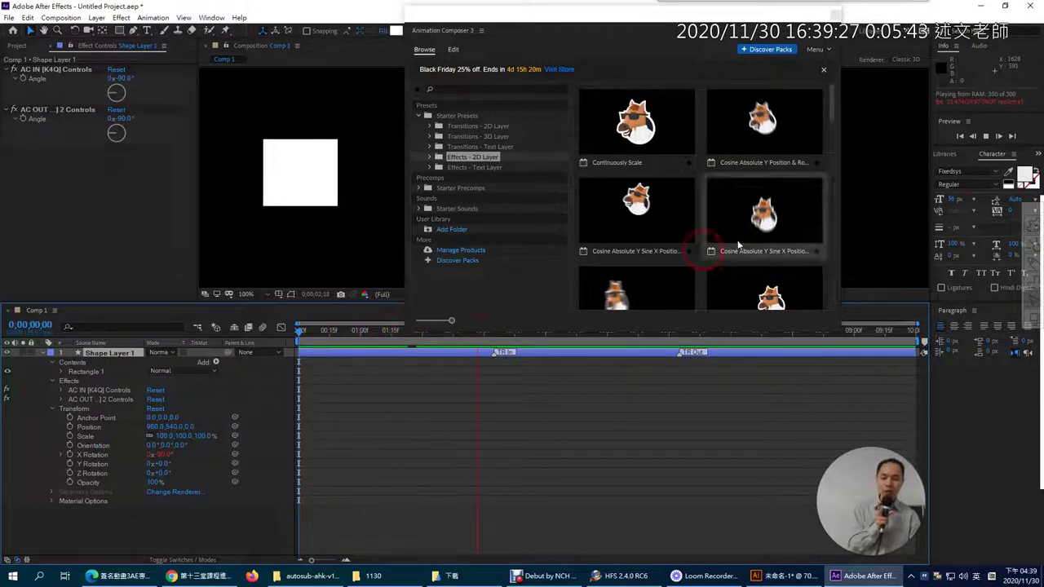
Preview the retimed in and out transitions from the beginning of the composition.
{"action": "left_click", "coordinate": [960, 139]}
{"action": "left_click", "coordinate": [981, 138]}
{"action": "left_click", "coordinate": [986, 139]}
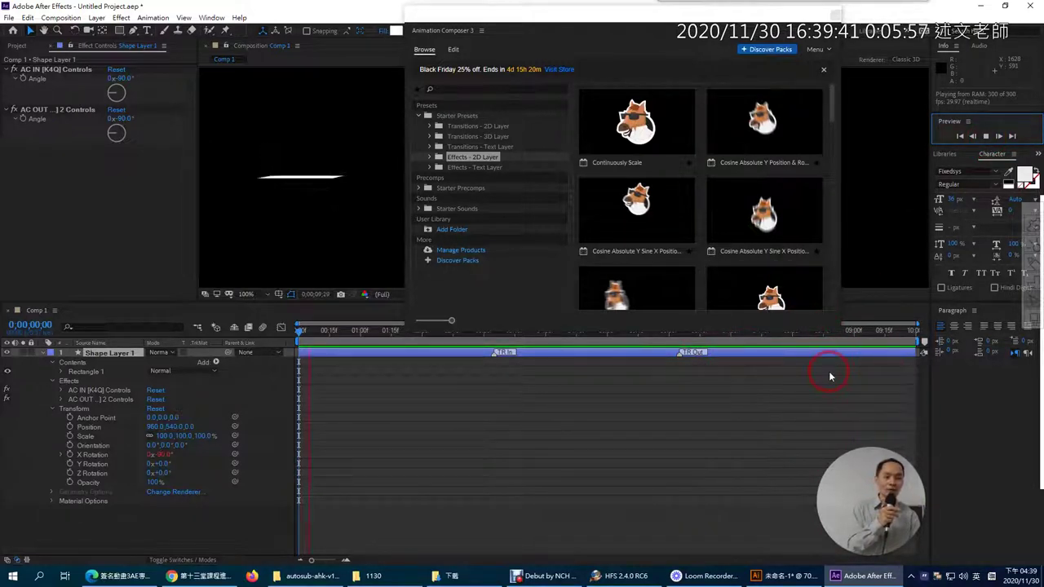
Show the presets applied to Shape Layer 1 for editing and look at the options for removing them.
{"action": "left_click", "coordinate": [453, 50]}
{"action": "left_click", "coordinate": [533, 257]}
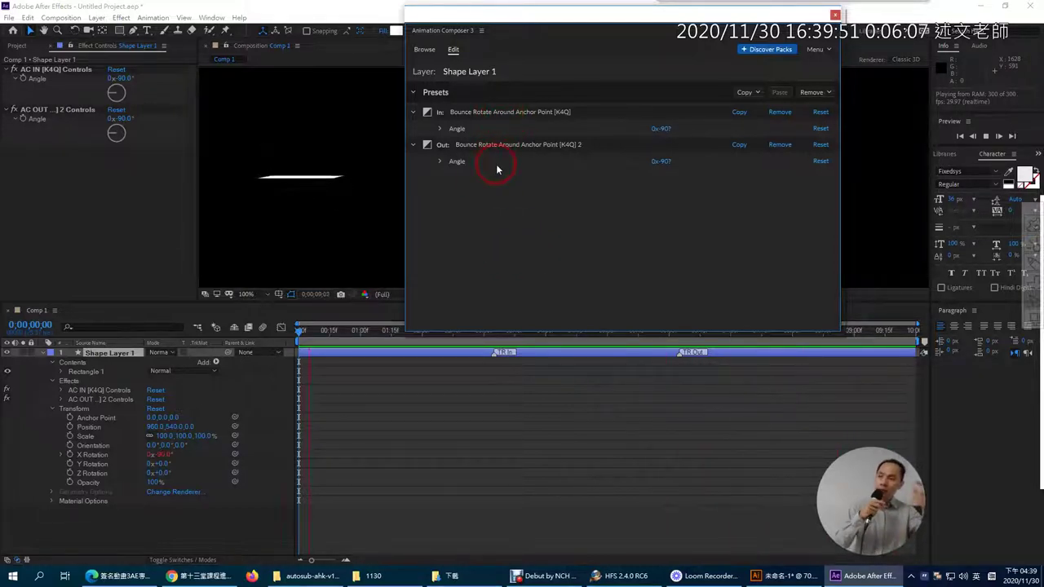
{"action": "left_click", "coordinate": [471, 356]}
{"action": "left_click", "coordinate": [510, 360]}
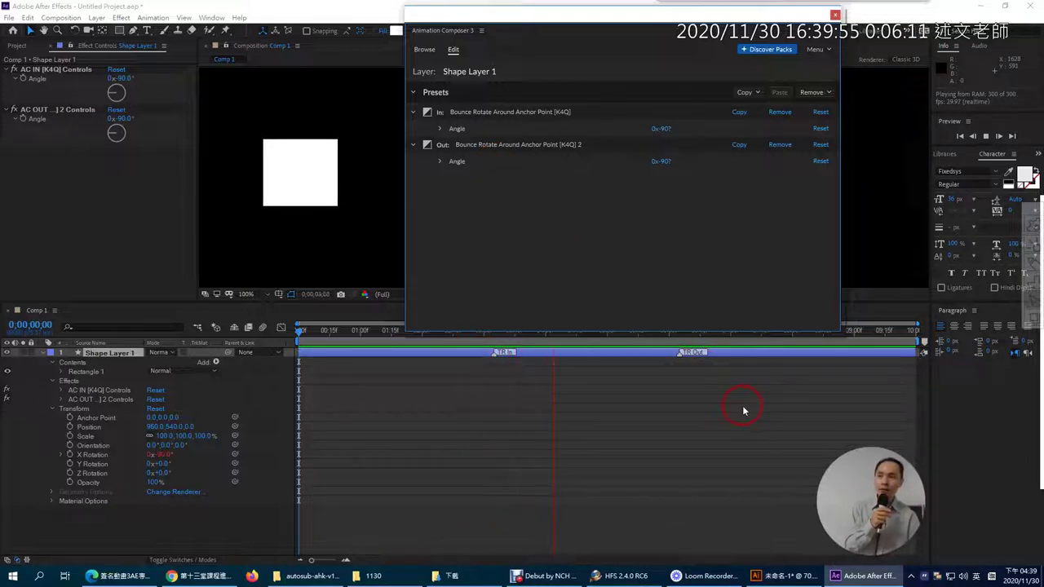
{"action": "left_click", "coordinate": [812, 93]}
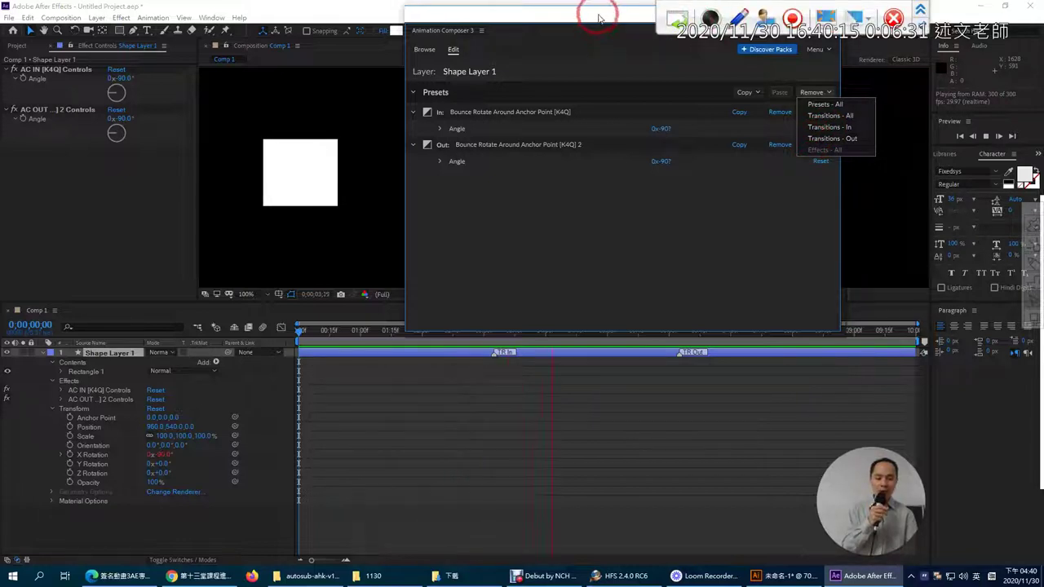
{"action": "left_click", "coordinate": [606, 46]}
{"action": "left_click_drag", "start_coordinate": [603, 28], "coordinate": [601, 43]}
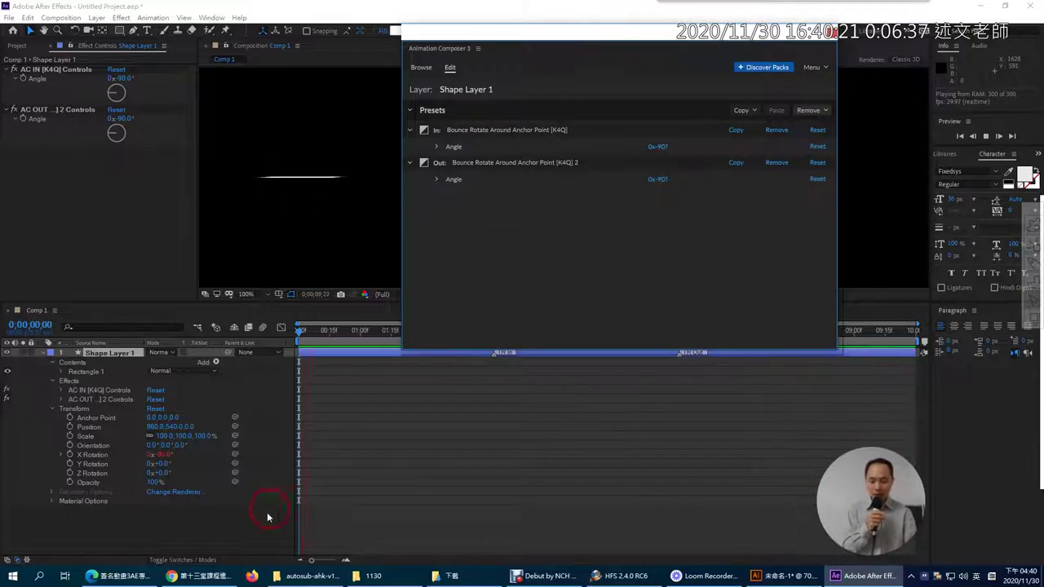
Switch to the browser's Animation Composer lesson notes and read the 2.0 and 3.0 descriptions of Presets, Precomps and Sounds.
{"action": "left_click", "coordinate": [213, 576]}
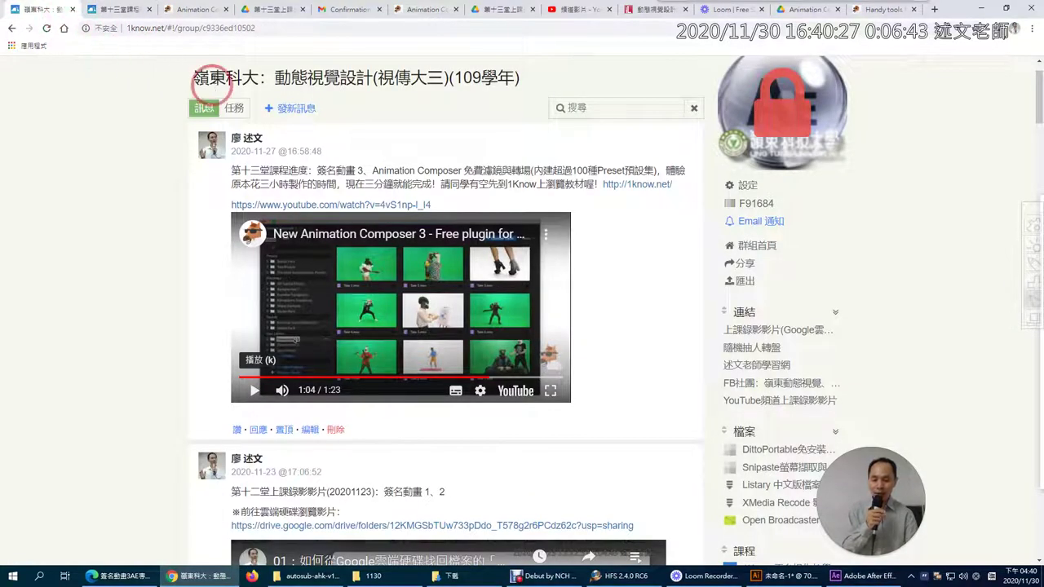
{"action": "left_click", "coordinate": [122, 9]}
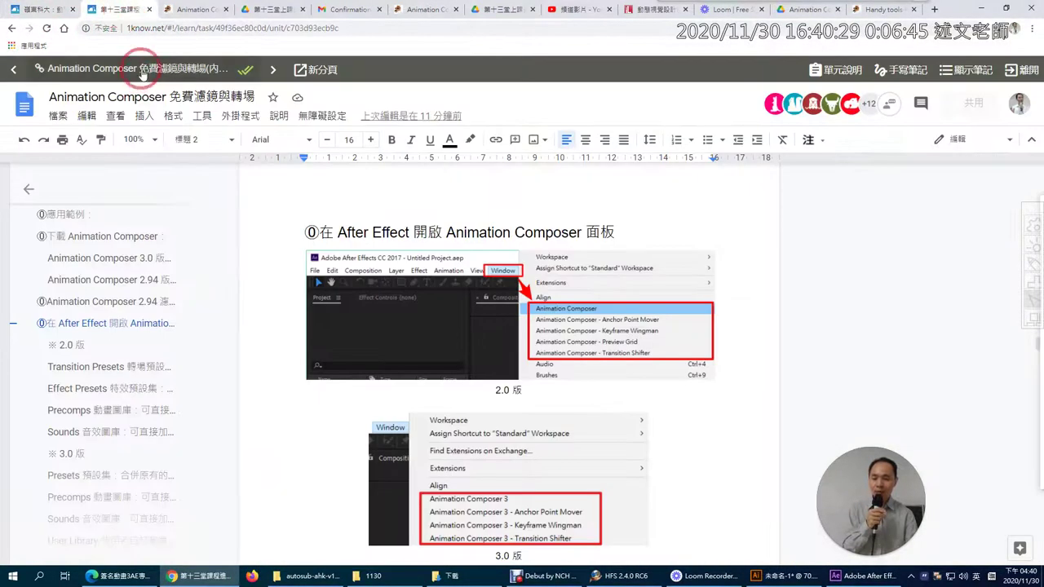
{"action": "left_click", "coordinate": [142, 72]}
{"action": "scroll", "coordinate": [160, 185], "scroll_direction": "down", "scroll_amount": 1}
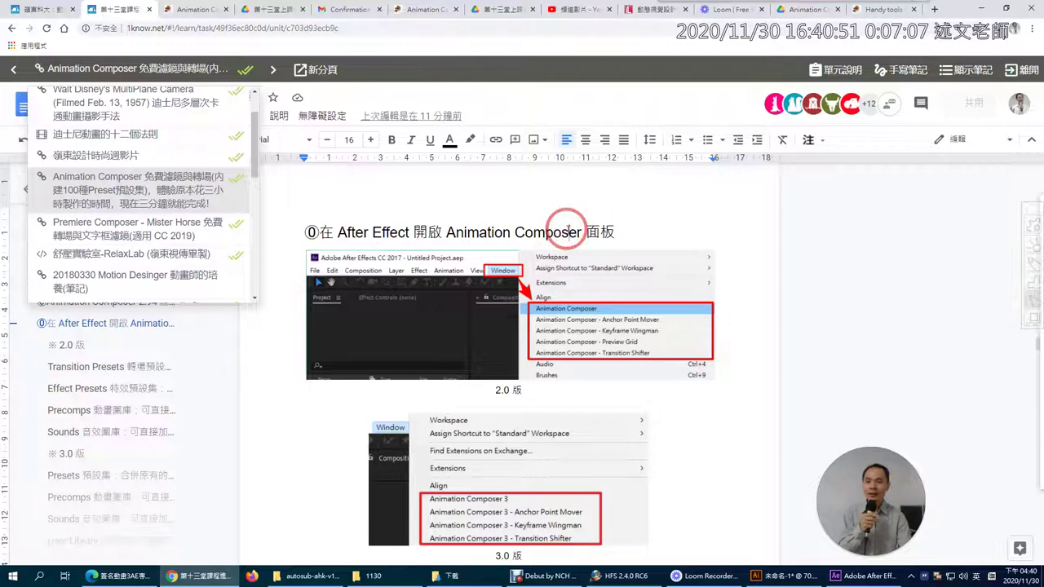
{"action": "scroll", "coordinate": [704, 407], "scroll_direction": "down", "scroll_amount": 10}
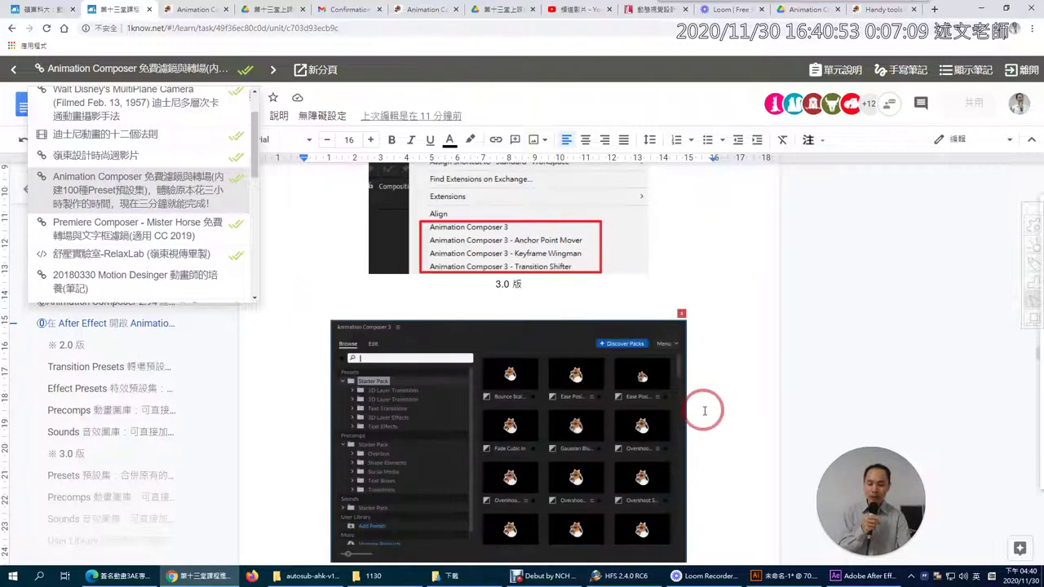
{"action": "scroll", "coordinate": [704, 410], "scroll_direction": "down", "scroll_amount": 5}
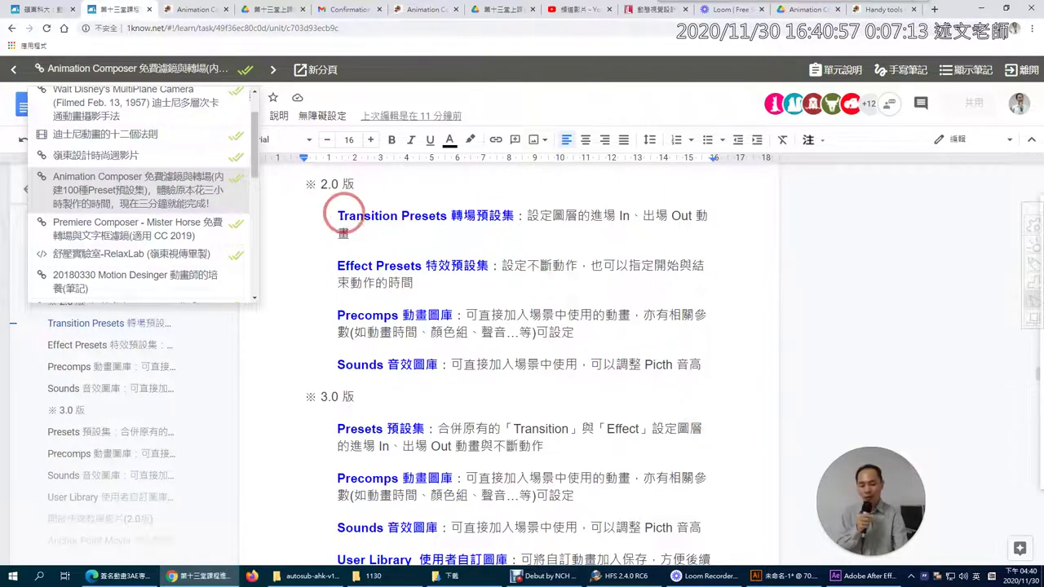
{"action": "left_click", "coordinate": [336, 215]}
{"action": "scroll", "coordinate": [365, 365], "scroll_direction": "down", "scroll_amount": 1}
{"action": "scroll", "coordinate": [375, 364], "scroll_direction": "down", "scroll_amount": 1}
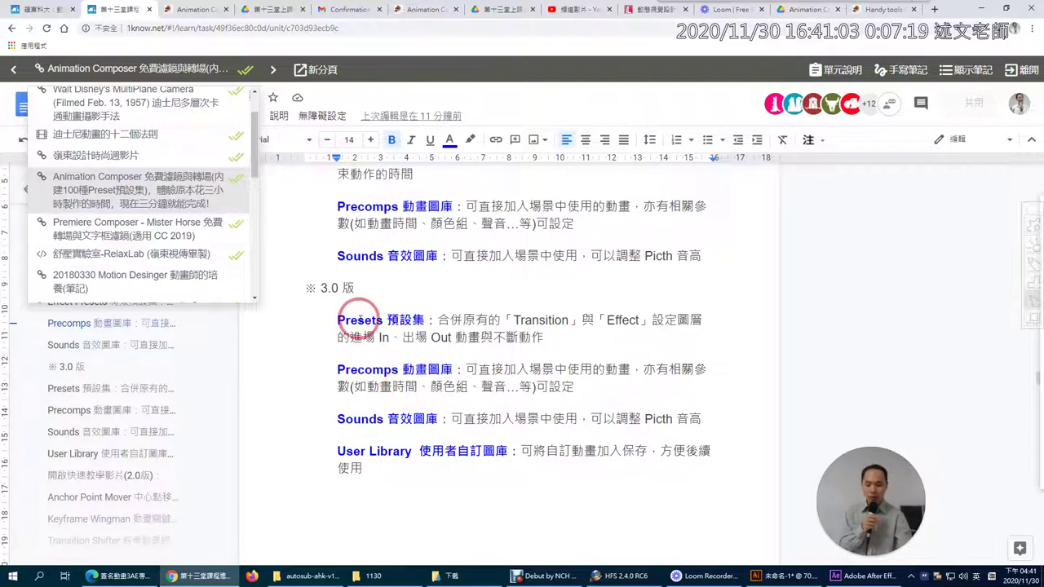
{"action": "left_click", "coordinate": [360, 359]}
{"action": "left_click_drag", "start_coordinate": [336, 367], "coordinate": [441, 365]}
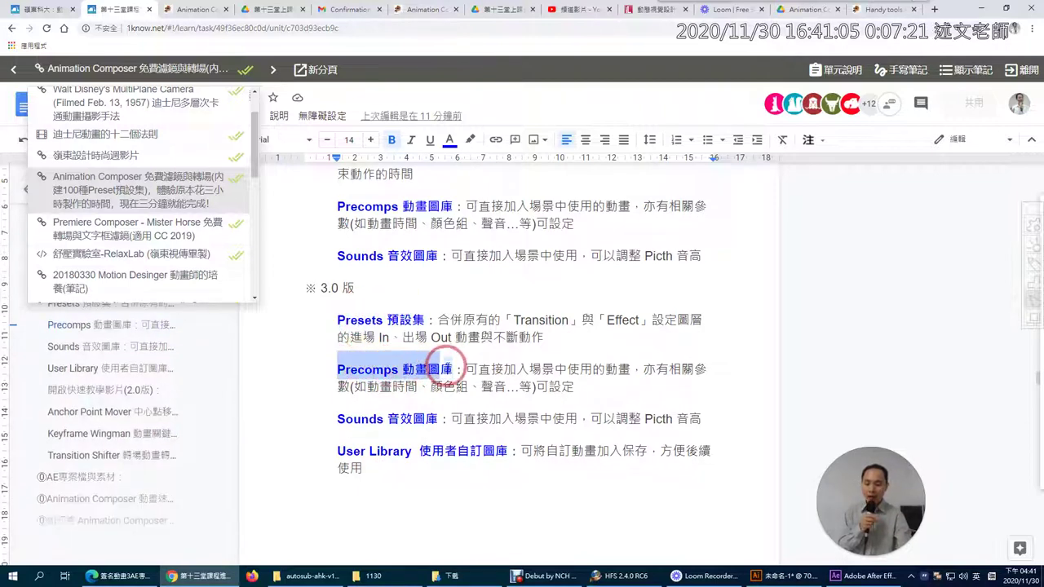
{"action": "left_click_drag", "start_coordinate": [337, 418], "coordinate": [441, 427]}
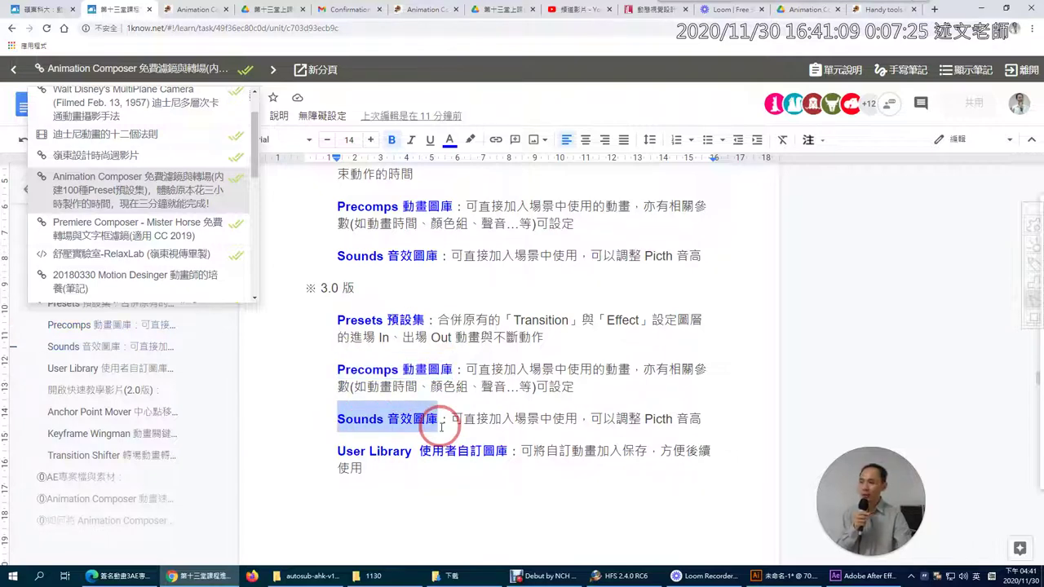
Switch to After Effects and add the Letterbox 1 precomp from Starter Precomps to Comp 1 with Animate In and Animate Out enabled.
{"action": "left_click", "coordinate": [870, 580]}
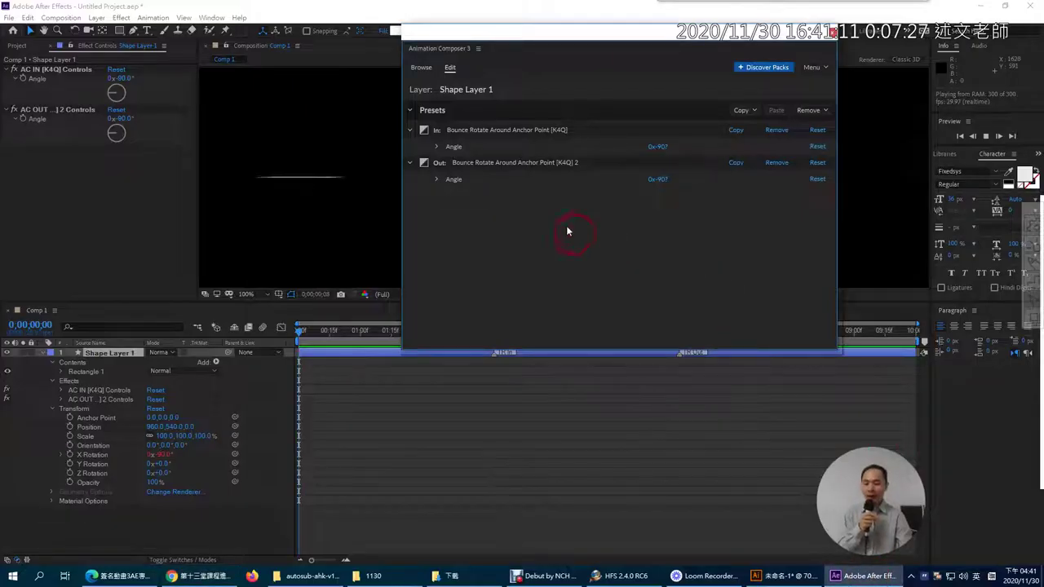
{"action": "left_click", "coordinate": [420, 68]}
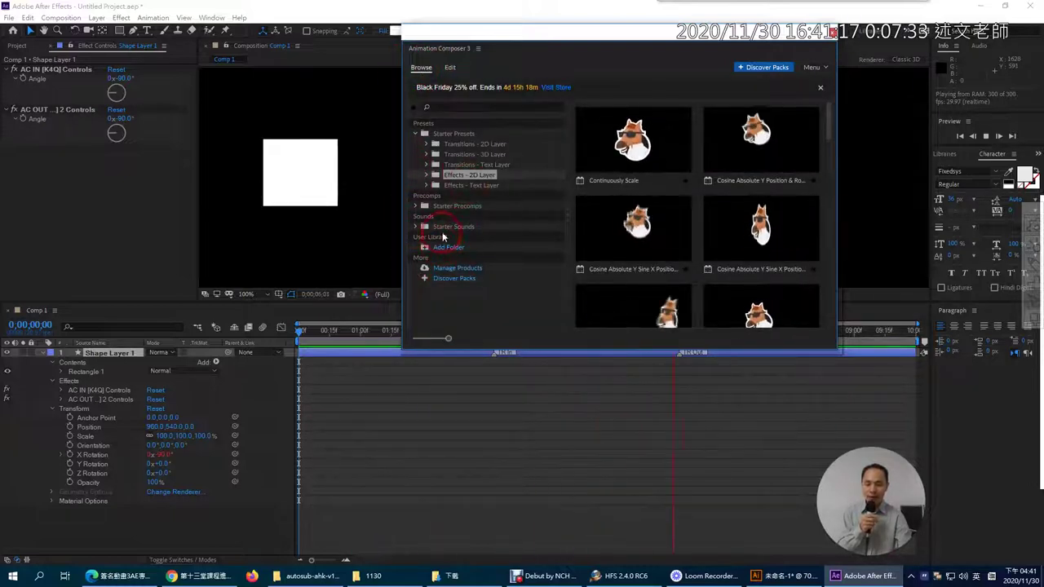
{"action": "left_click", "coordinate": [445, 207]}
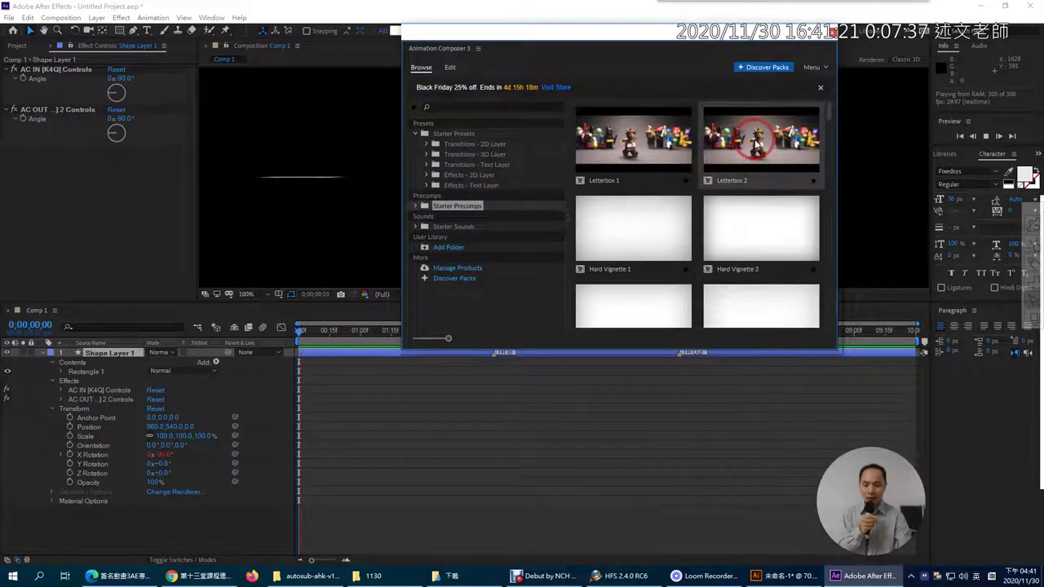
{"action": "left_click", "coordinate": [653, 156]}
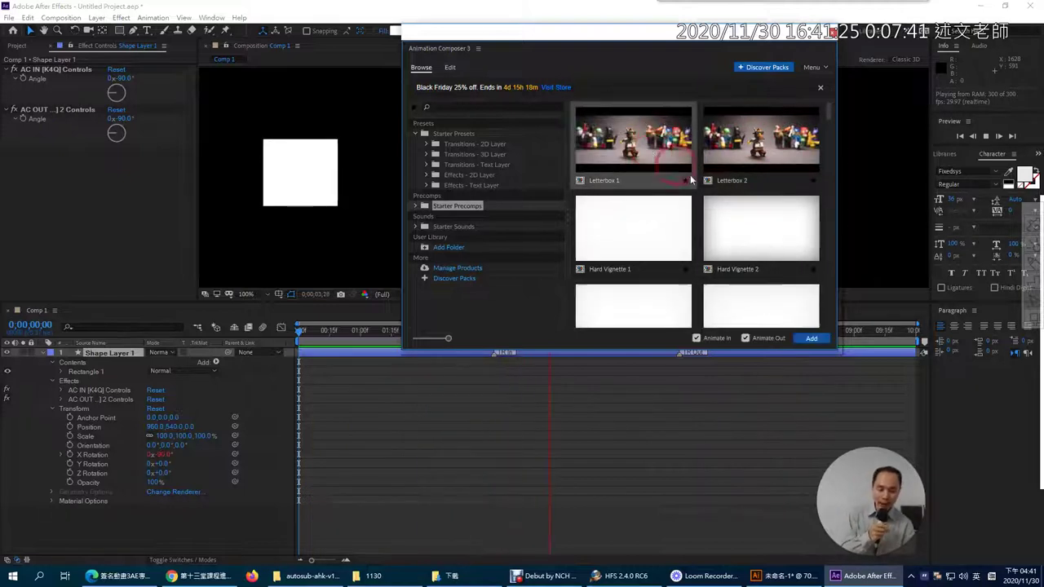
{"action": "left_click", "coordinate": [803, 339]}
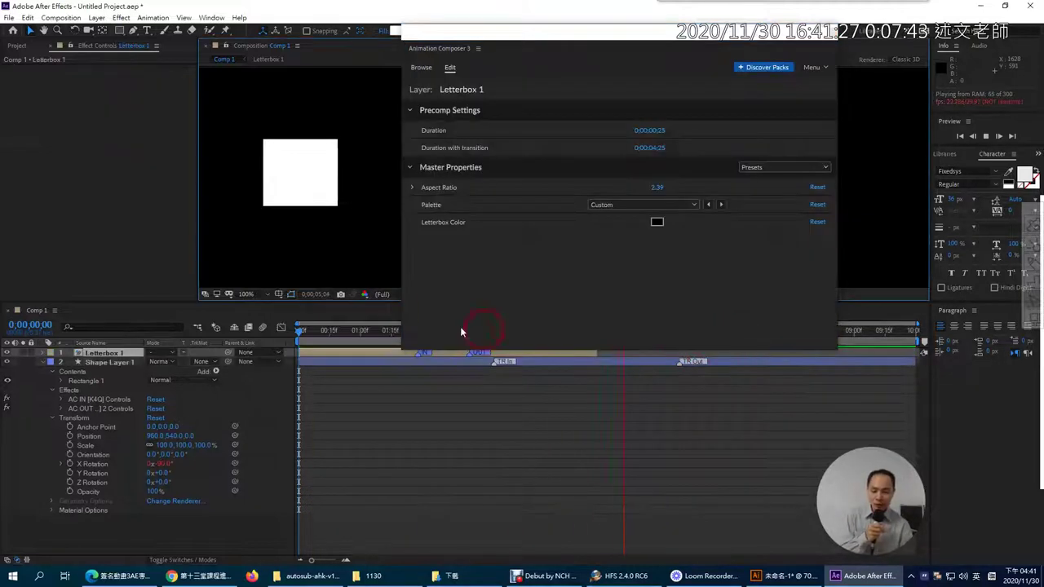
Scrub Comp 1 to 0;00;03;12 and show the whole frame at 25% to check the Letterbox 1 layer over the shape.
{"action": "left_click", "coordinate": [105, 354]}
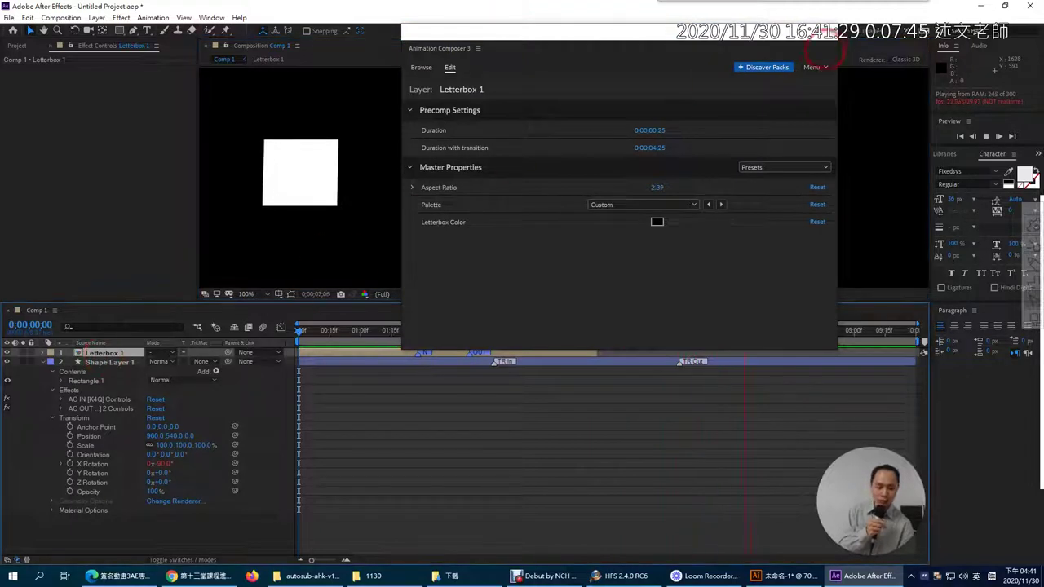
{"action": "left_click", "coordinate": [299, 316]}
{"action": "left_click_drag", "start_coordinate": [300, 330], "coordinate": [508, 330]}
{"action": "left_click", "coordinate": [472, 186]}
{"action": "key", "text": "comma"}
{"action": "key", "text": "comma"}
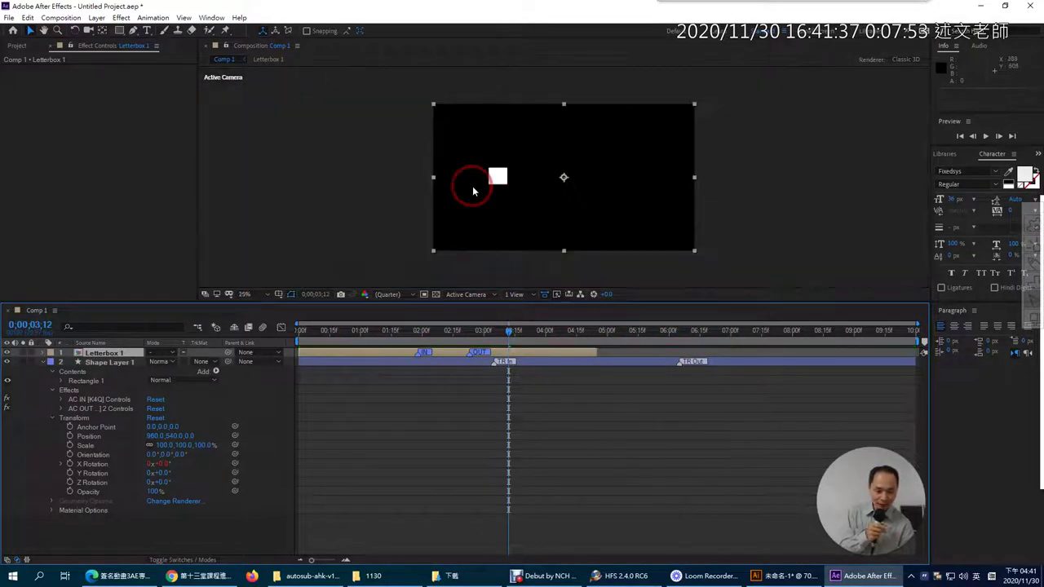
Scrub through the bar animation inside the Letterbox 1 precomp and return to Comp 1.
{"action": "double_click", "coordinate": [96, 355]}
{"action": "left_click_drag", "start_coordinate": [307, 333], "coordinate": [484, 357]}
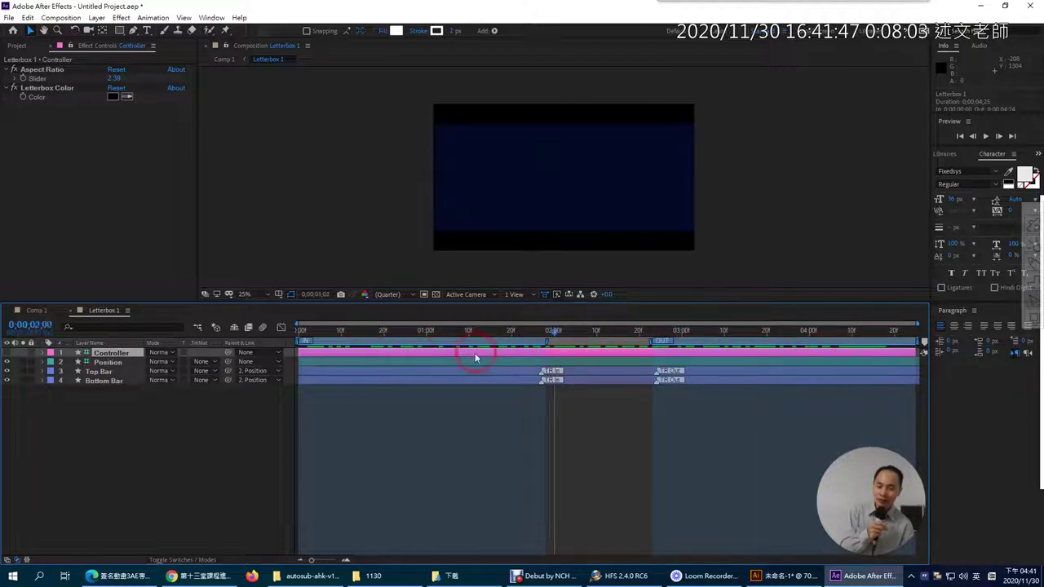
{"action": "left_click", "coordinate": [36, 311]}
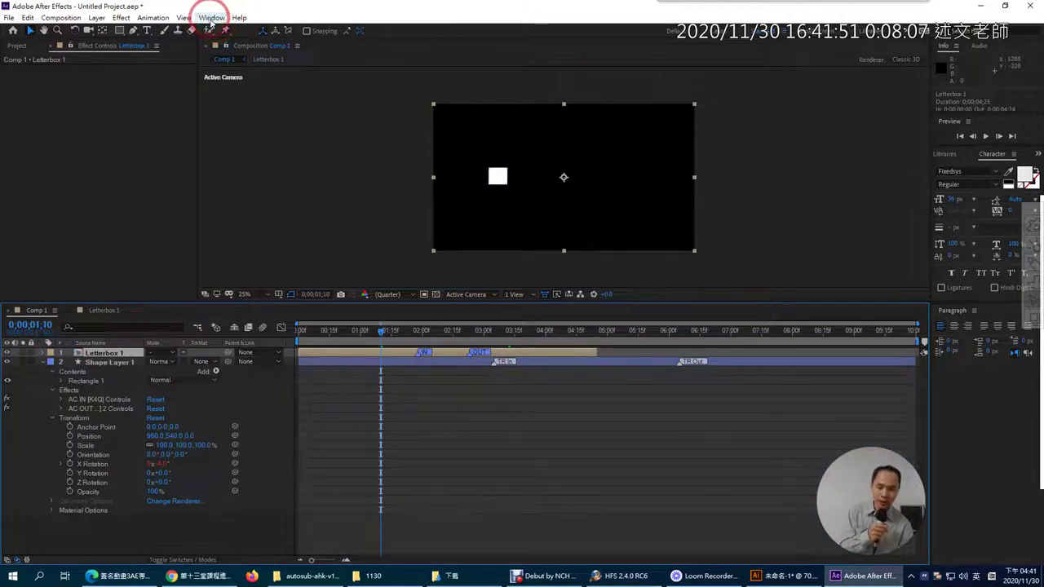
Reopen Animation Composer and audition Dramatic Approach 01.wav from the Approach folder of Starter Sounds.
{"action": "left_click", "coordinate": [211, 17]}
{"action": "left_click", "coordinate": [243, 103]}
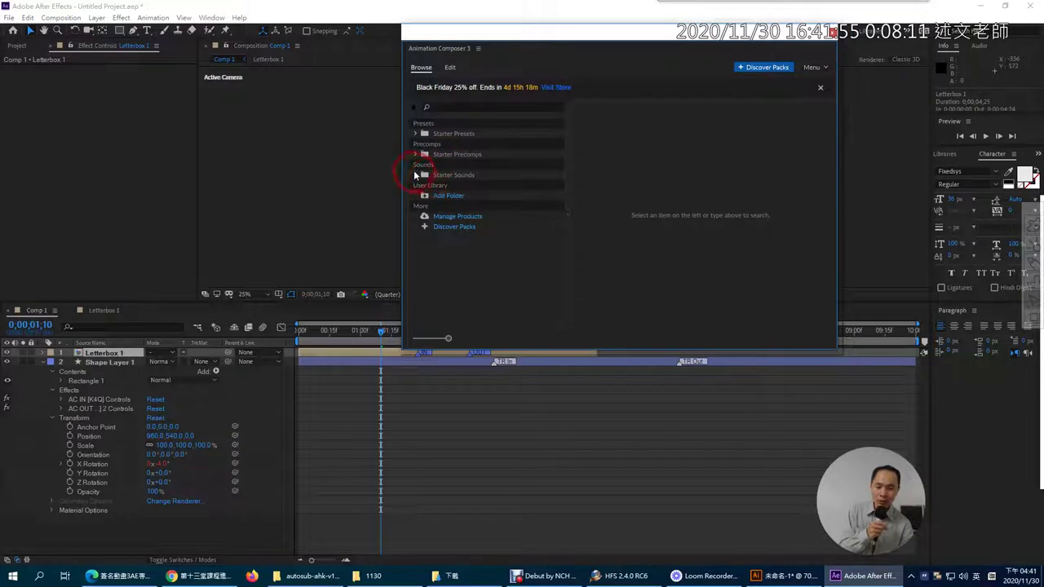
{"action": "left_click", "coordinate": [416, 175]}
{"action": "left_click", "coordinate": [453, 186]}
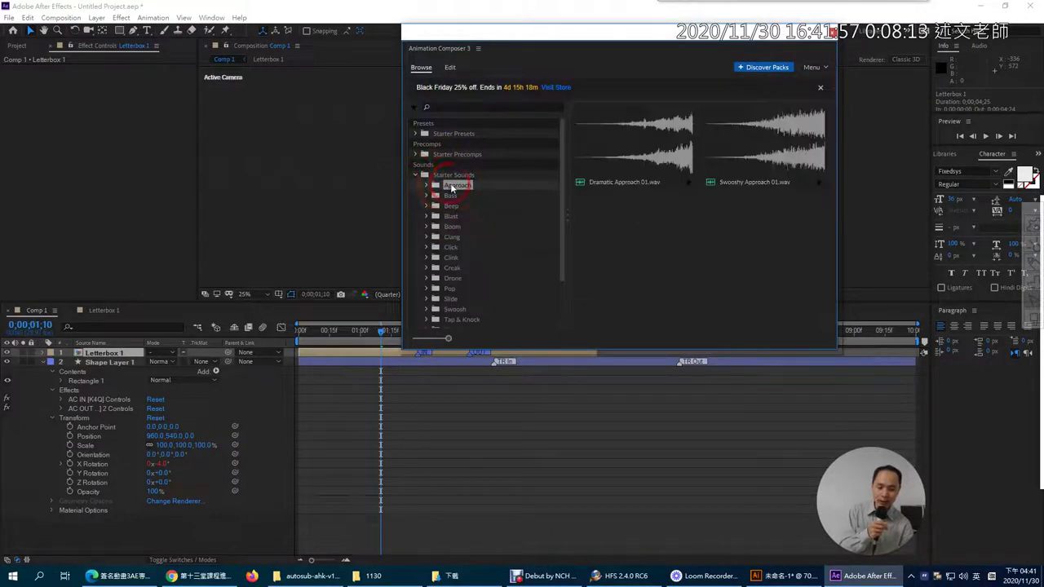
{"action": "left_click", "coordinate": [638, 153]}
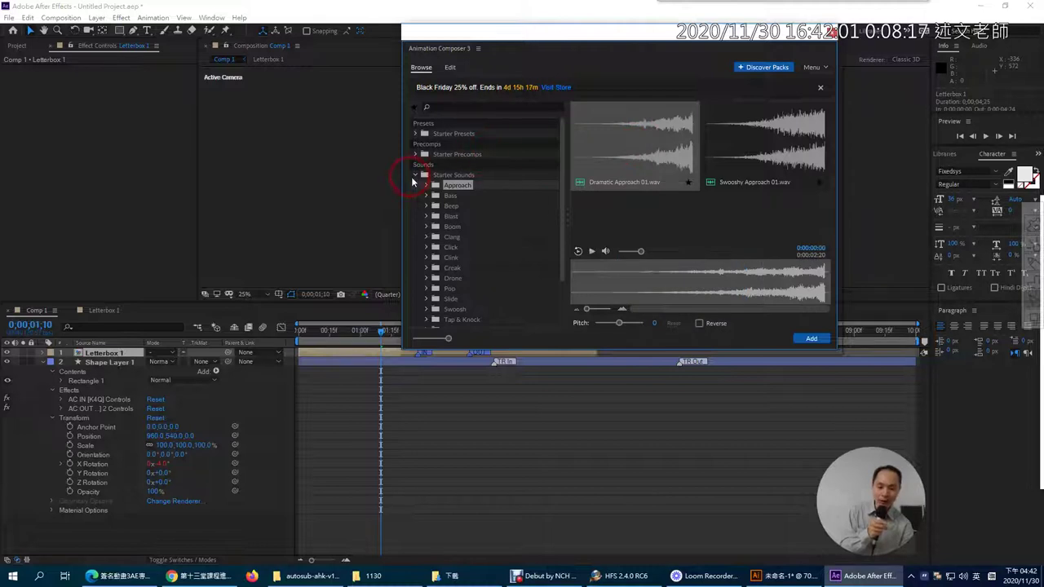
Look through the Starter Precomps previews, from the letterboxes and vignettes to the arrows.
{"action": "left_click", "coordinate": [416, 175]}
{"action": "left_click", "coordinate": [419, 157]}
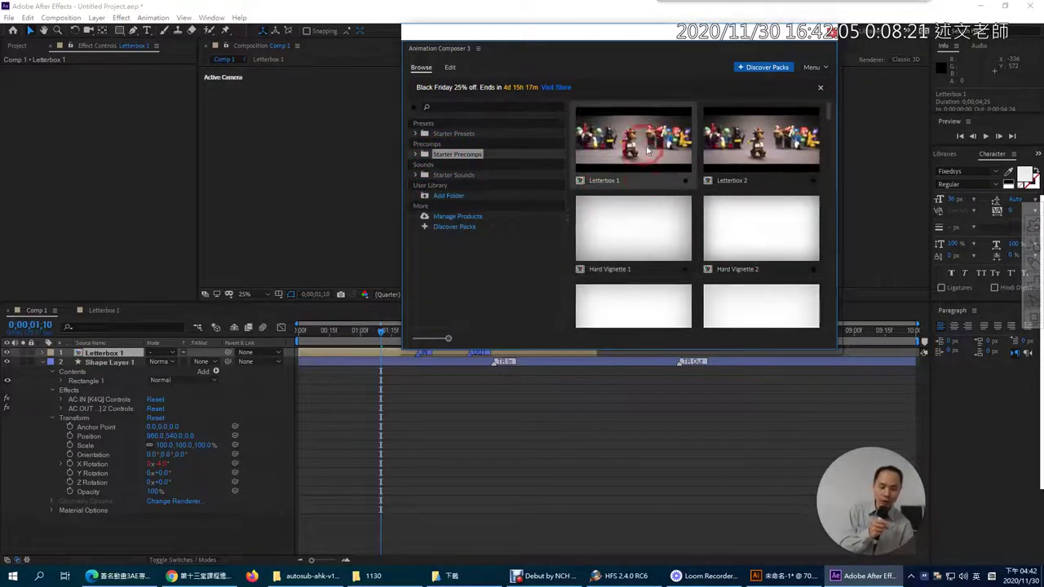
{"action": "left_click", "coordinate": [828, 114]}
{"action": "scroll", "coordinate": [828, 120], "scroll_direction": "down", "scroll_amount": 2}
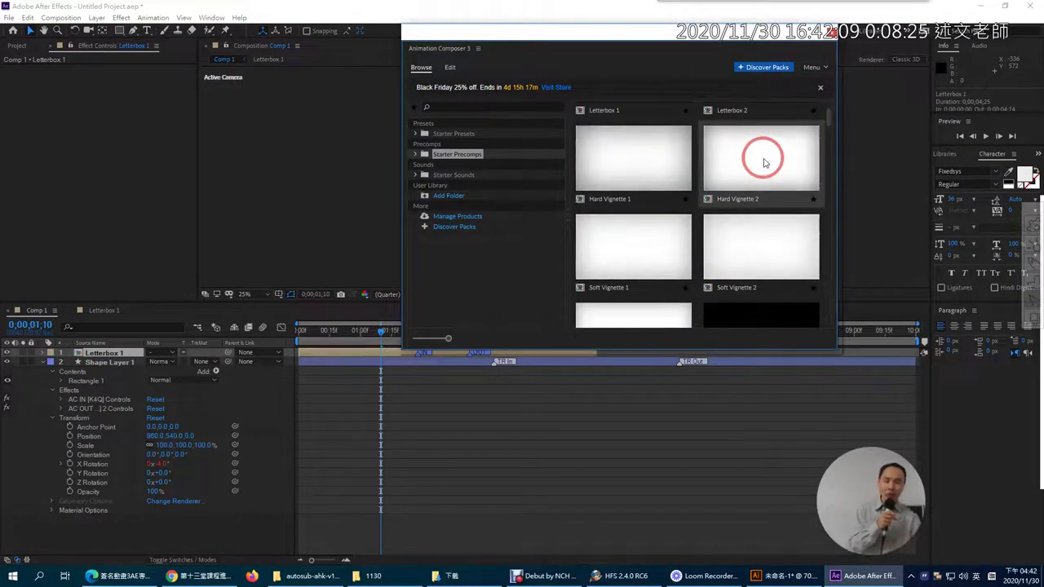
{"action": "scroll", "coordinate": [764, 163], "scroll_direction": "up", "scroll_amount": 1}
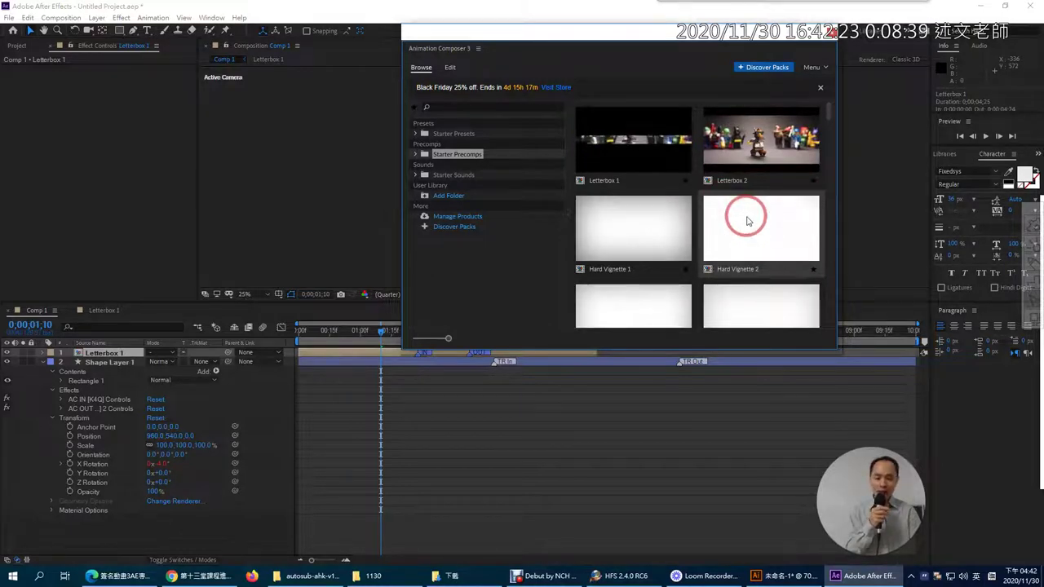
{"action": "scroll", "coordinate": [746, 224], "scroll_direction": "down", "scroll_amount": 3}
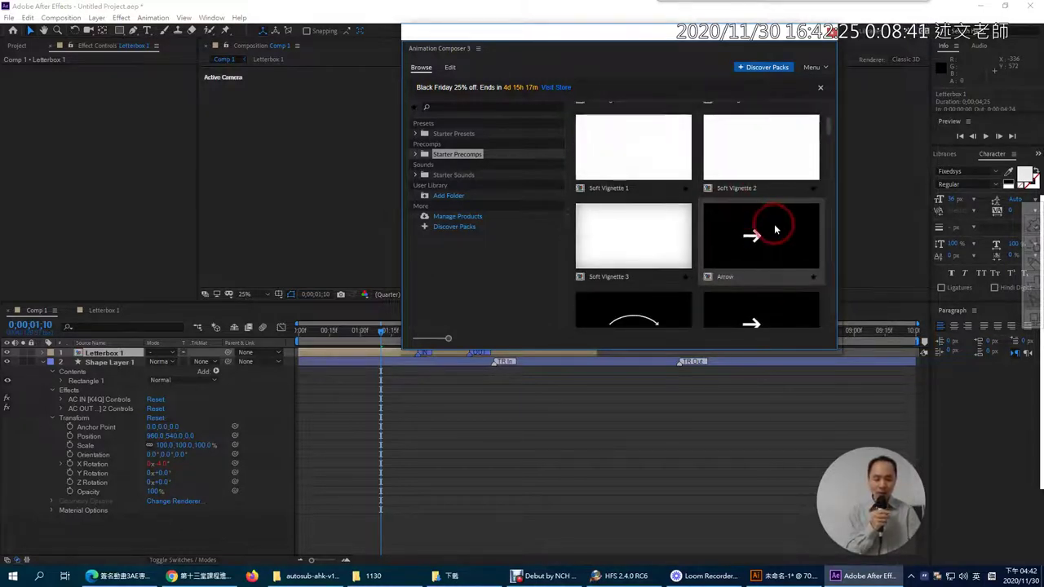
{"action": "scroll", "coordinate": [775, 230], "scroll_direction": "down", "scroll_amount": 1}
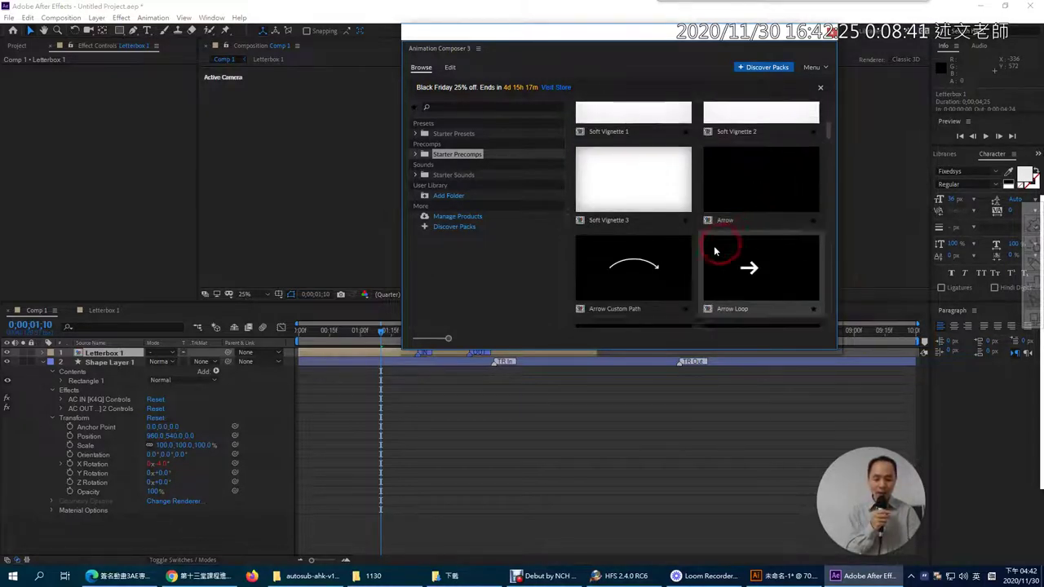
Examine the Starter Presets made for text layers, viewing the Effects - Text Layer and Transitions - Text Layer previews.
{"action": "left_click", "coordinate": [415, 133]}
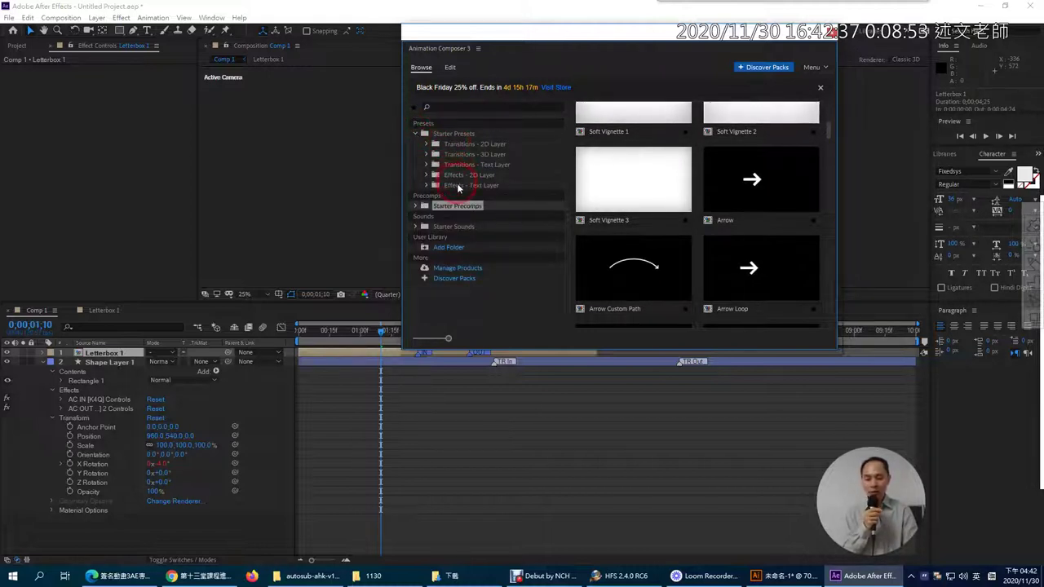
{"action": "left_click", "coordinate": [459, 186]}
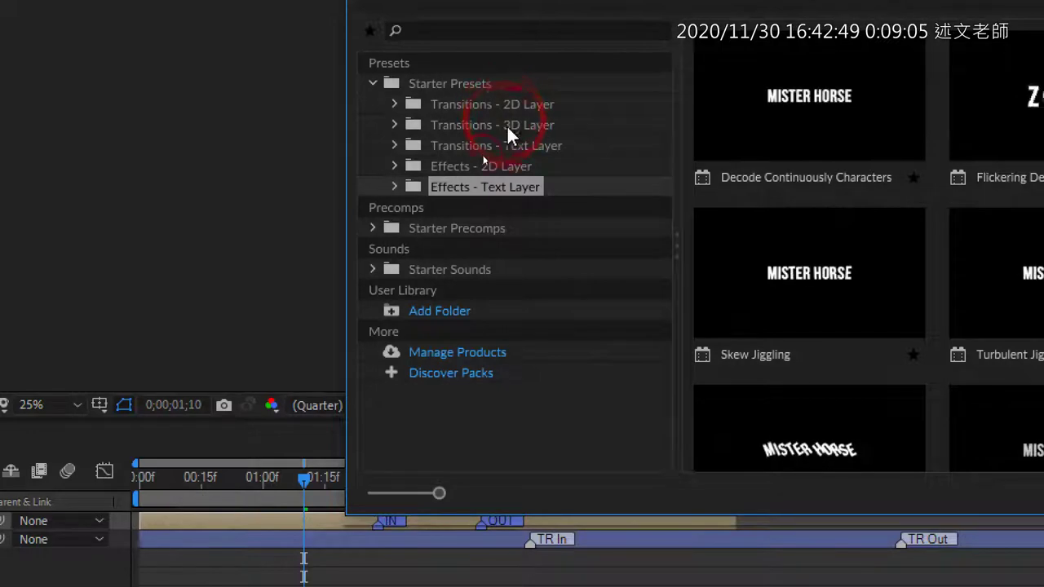
{"action": "left_click", "coordinate": [515, 145]}
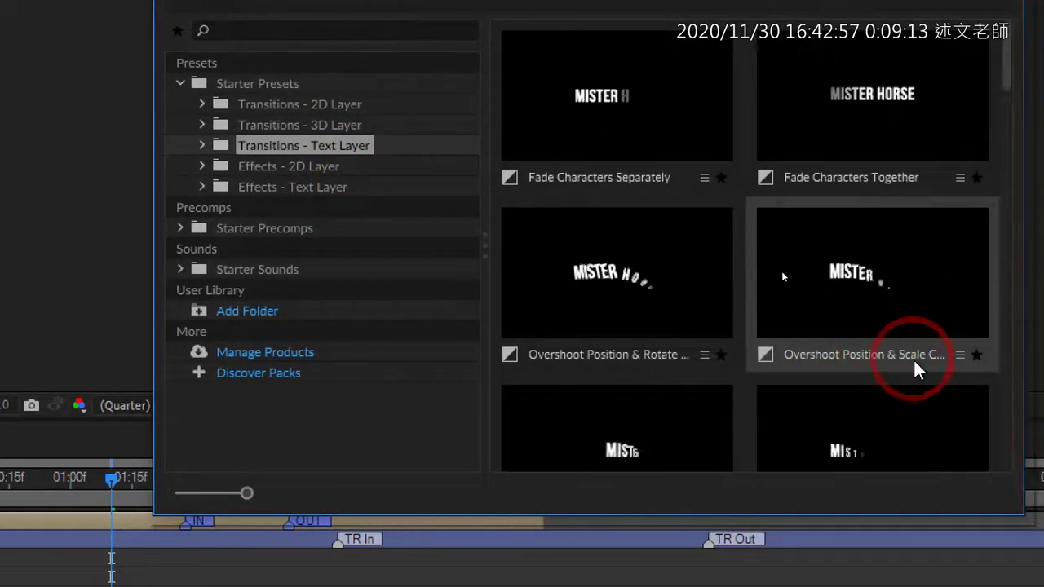
{"action": "scroll", "coordinate": [915, 365], "scroll_direction": "down", "scroll_amount": 2}
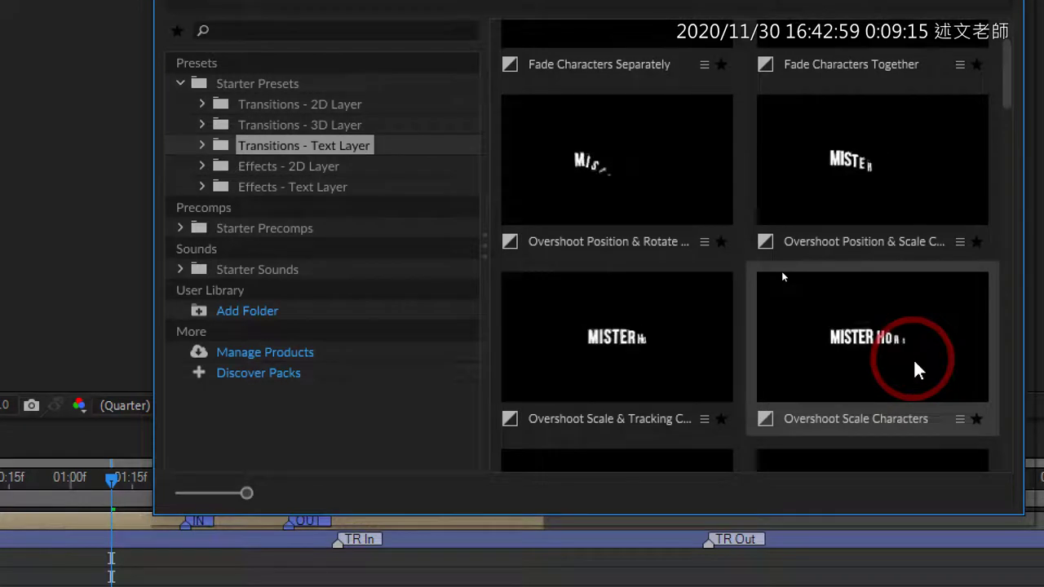
{"action": "scroll", "coordinate": [915, 370], "scroll_direction": "down", "scroll_amount": 2}
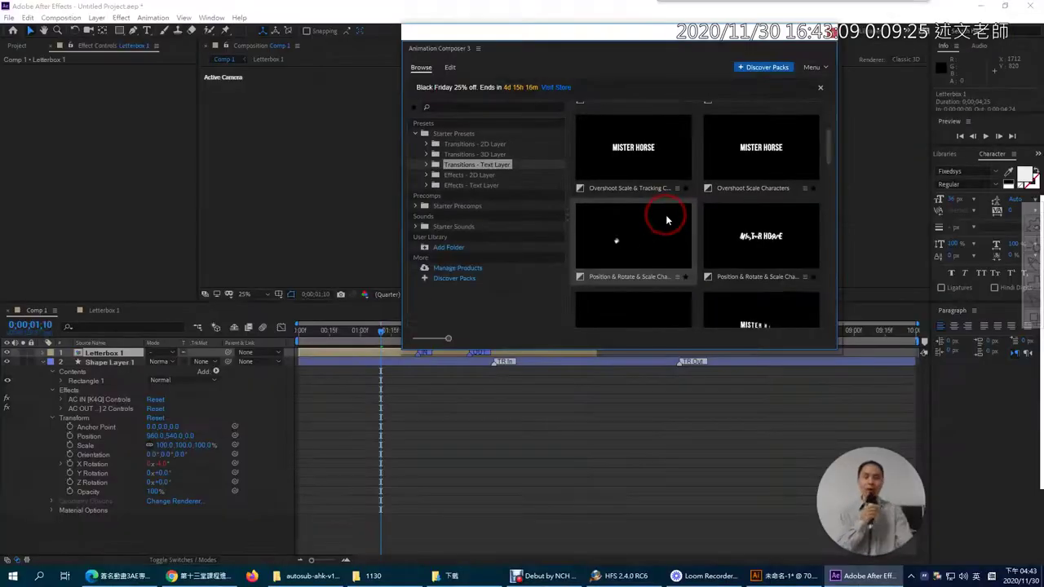
{"action": "left_click", "coordinate": [501, 166]}
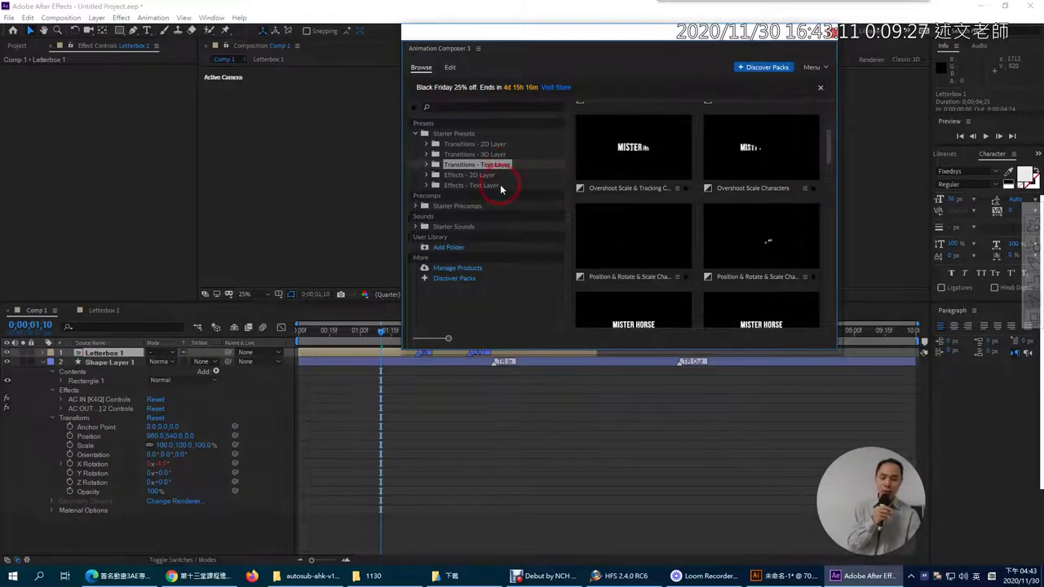